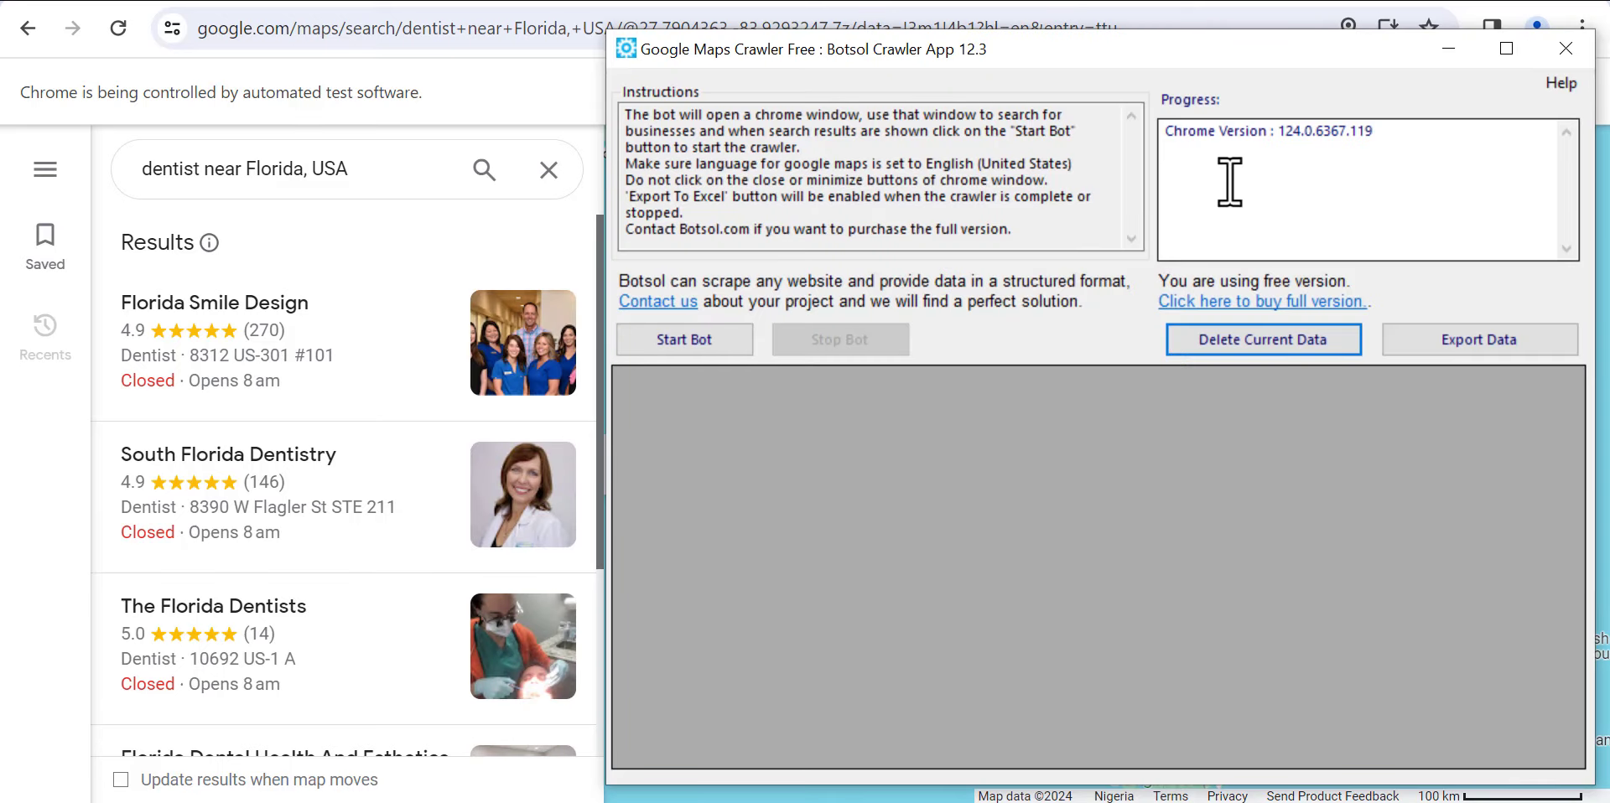
# Step: Review the Google Maps results for dentists near Florida, USA behind the crawler window, and return to the crawler
pyautogui.click(1447, 50)
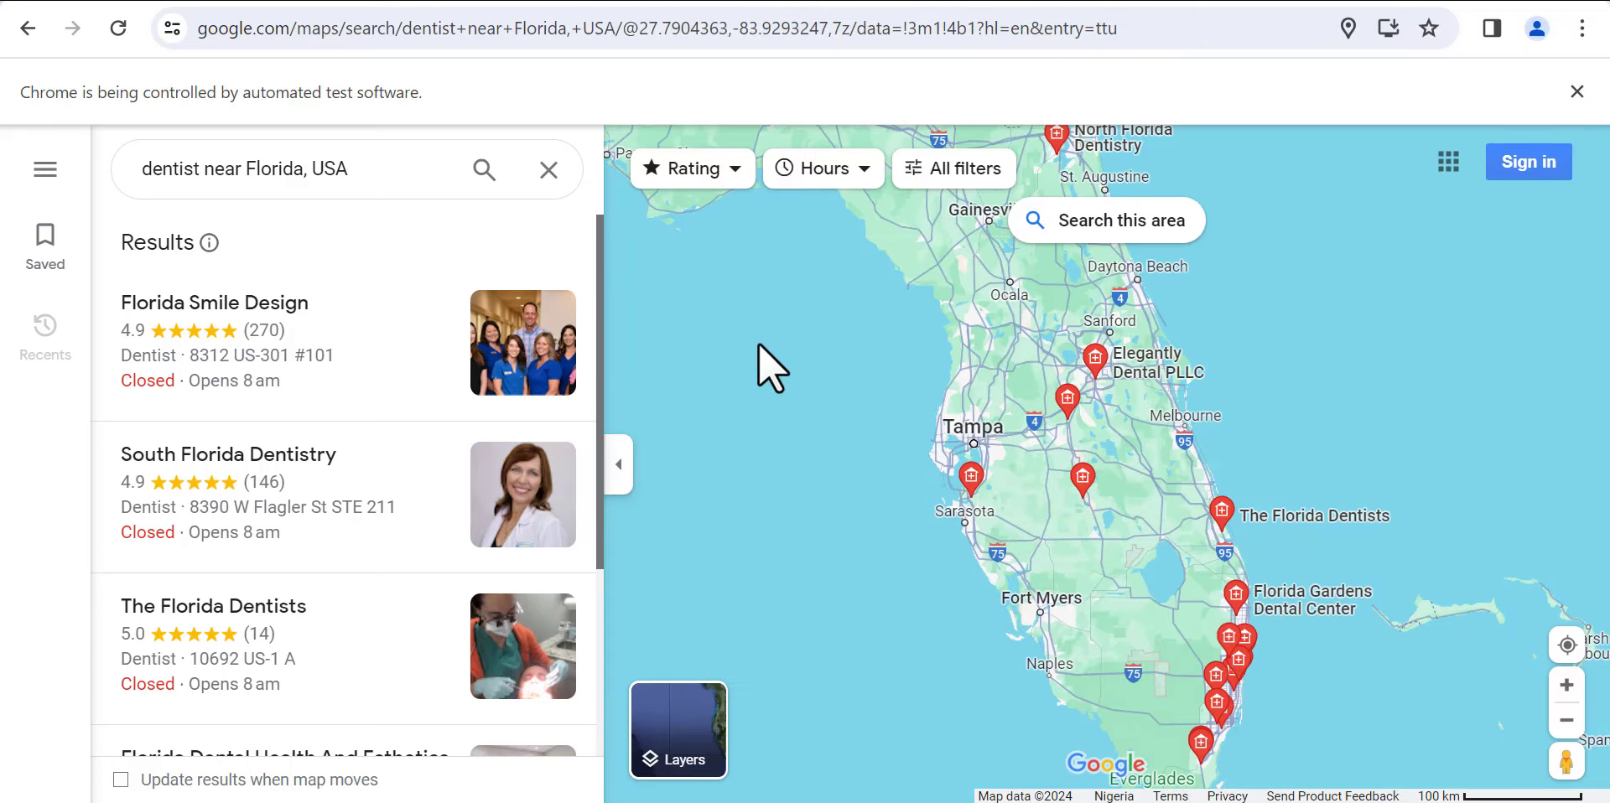
pyautogui.moveTo(600, 298); pyautogui.dragTo(595, 268)
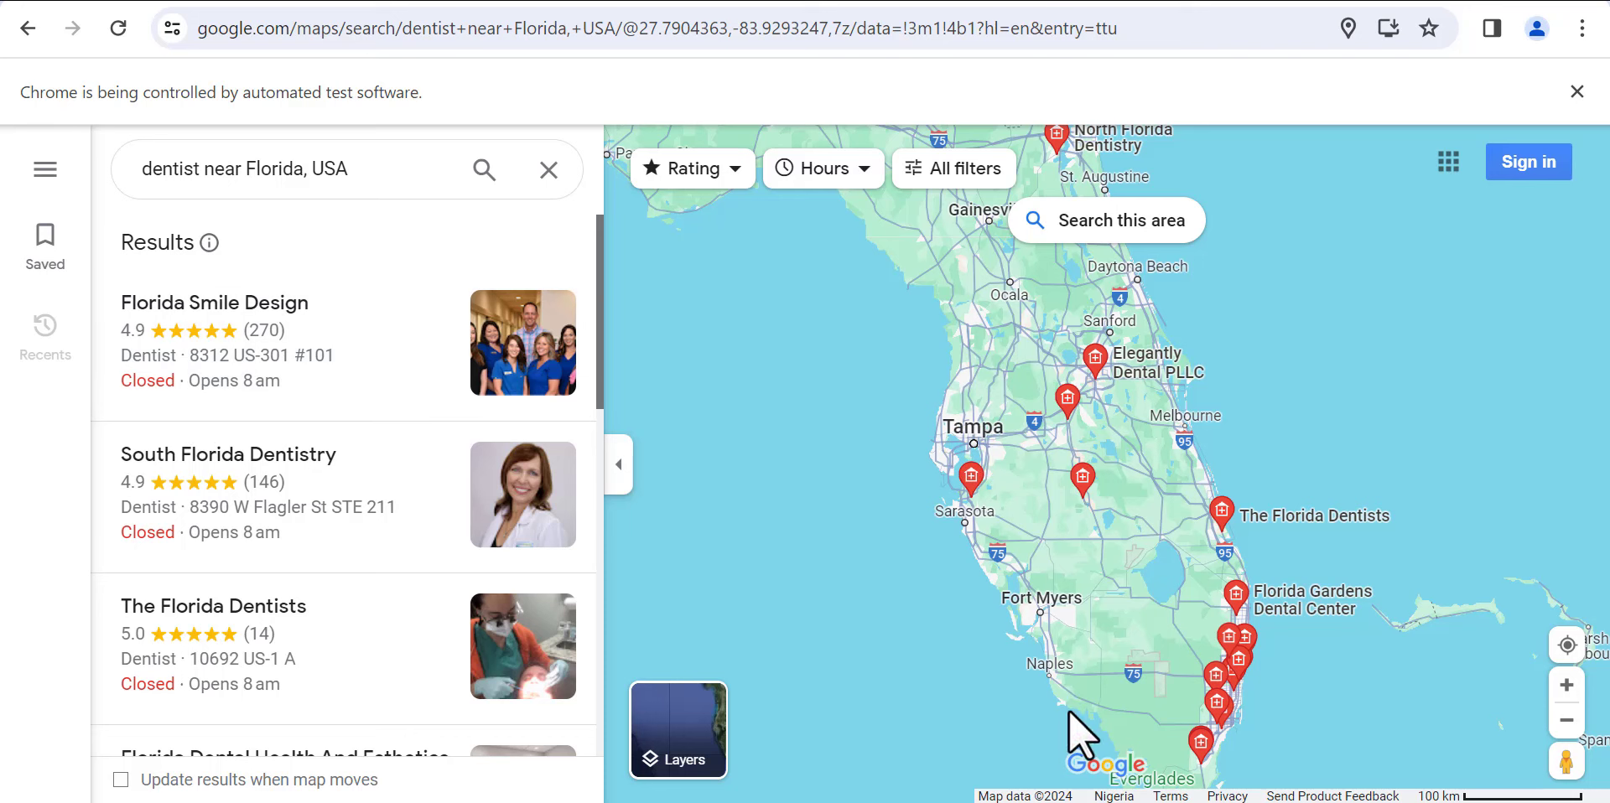
pyautogui.hotkey('alt', 'Tab')
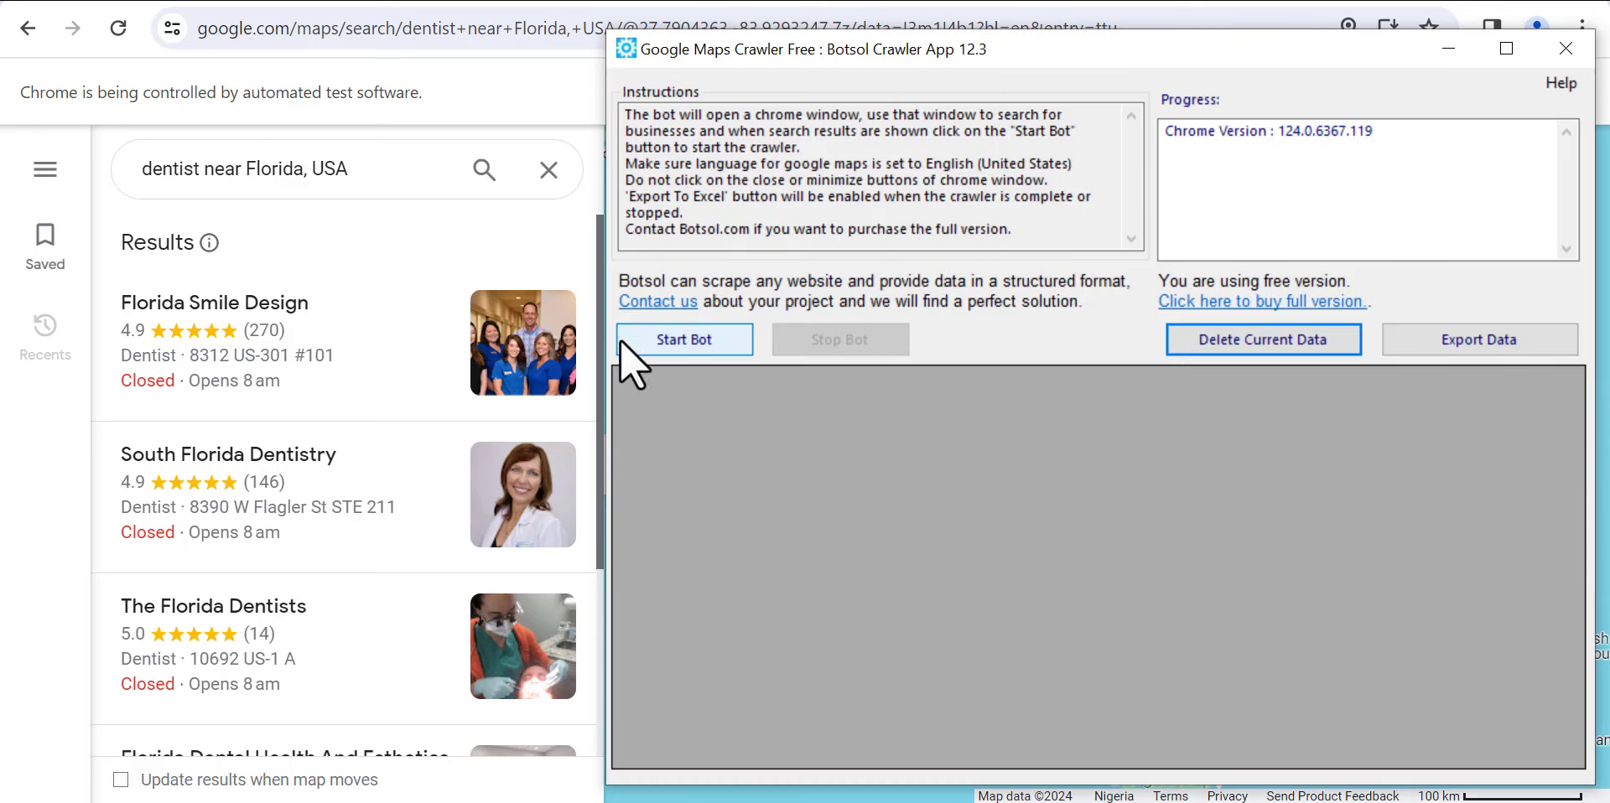
pyautogui.click(1445, 54)
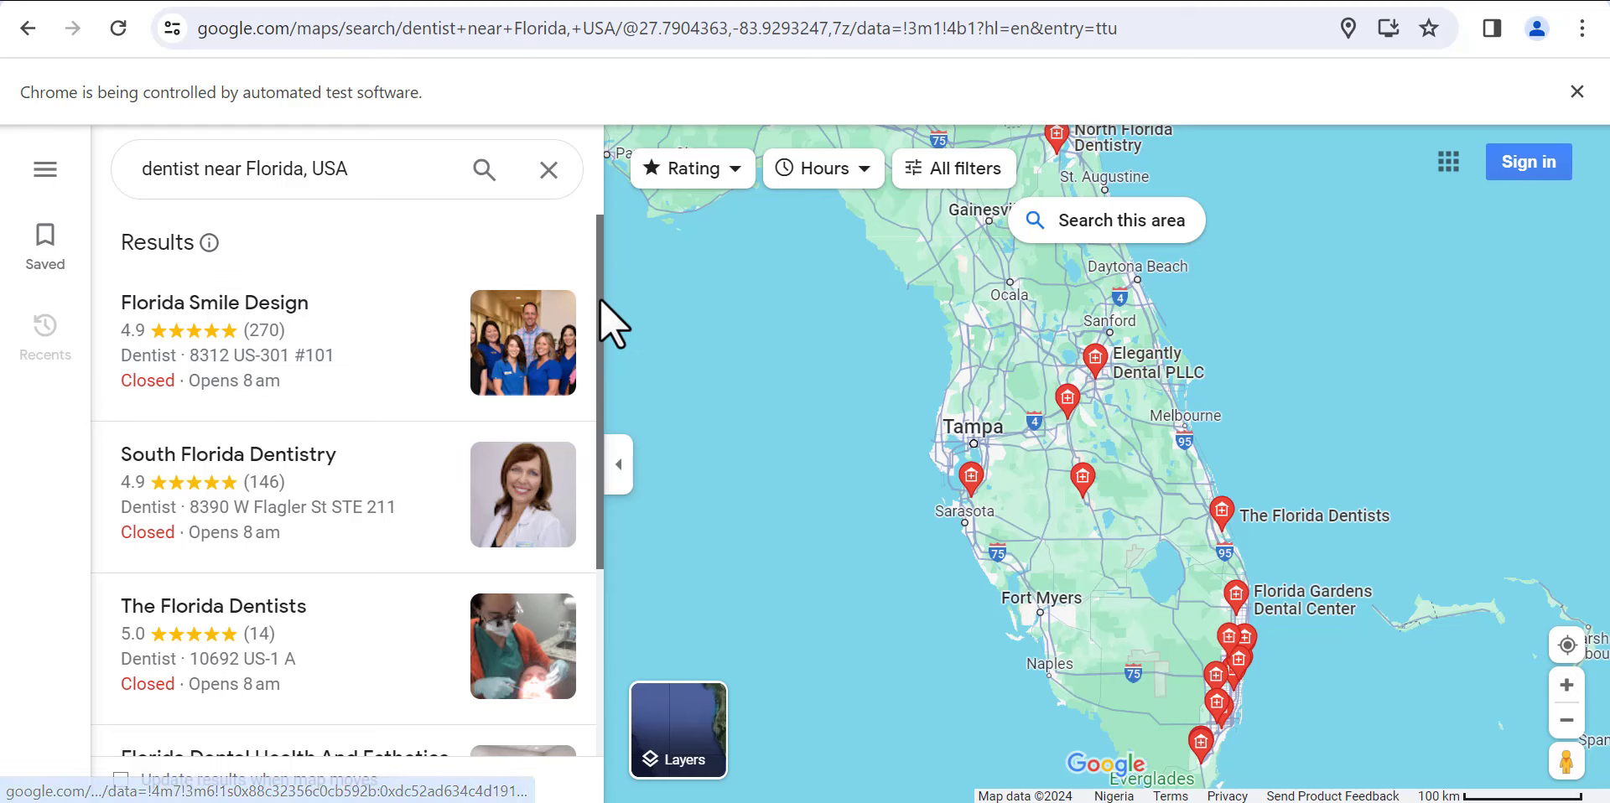
pyautogui.scroll(-5, 600, 299)
pyautogui.scroll(5, 601, 280)
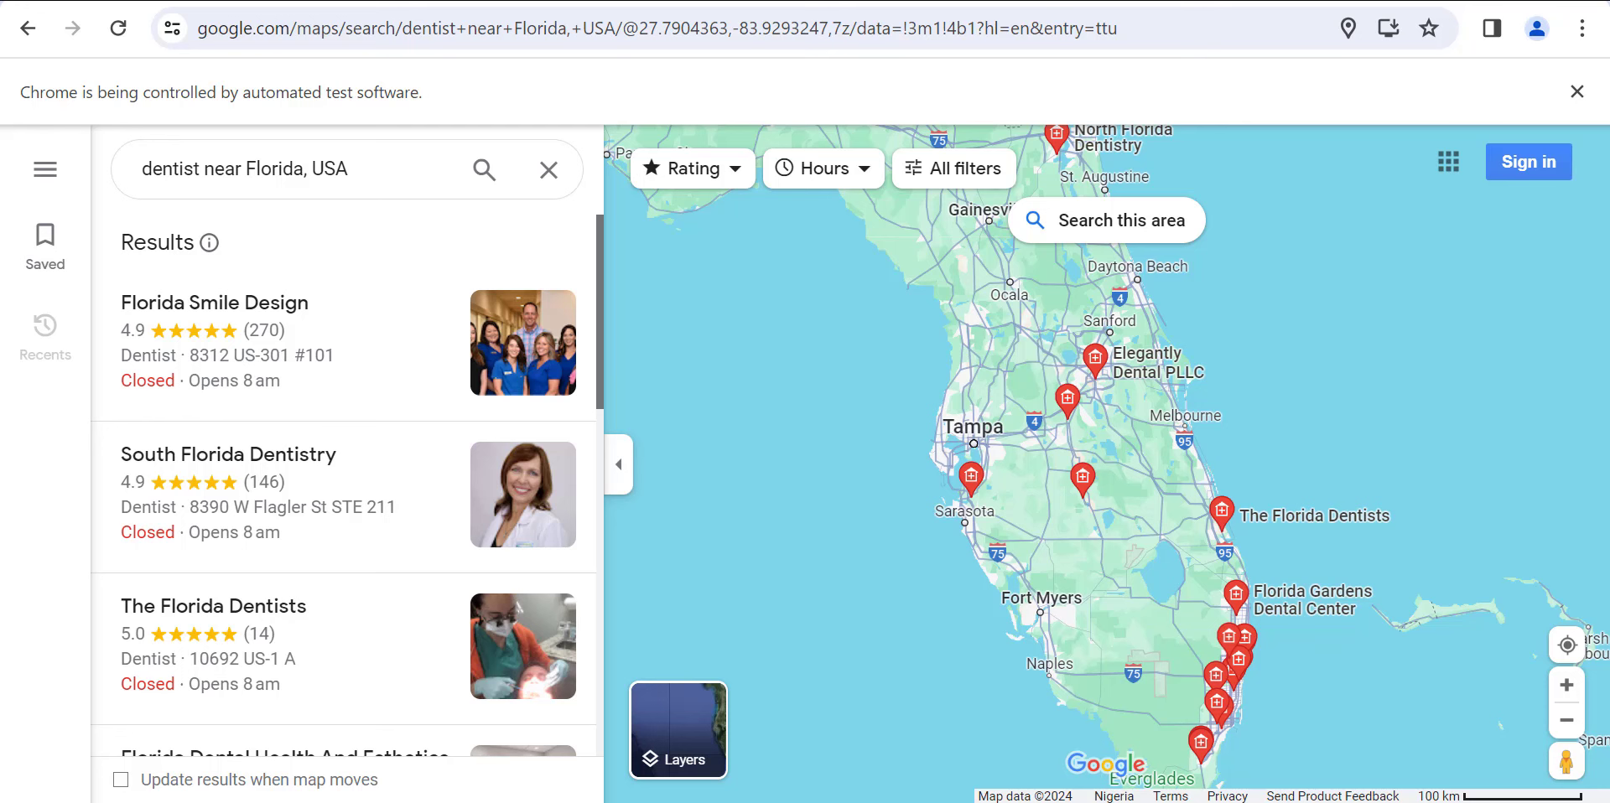
pyautogui.hotkey('alt', 'Tab')
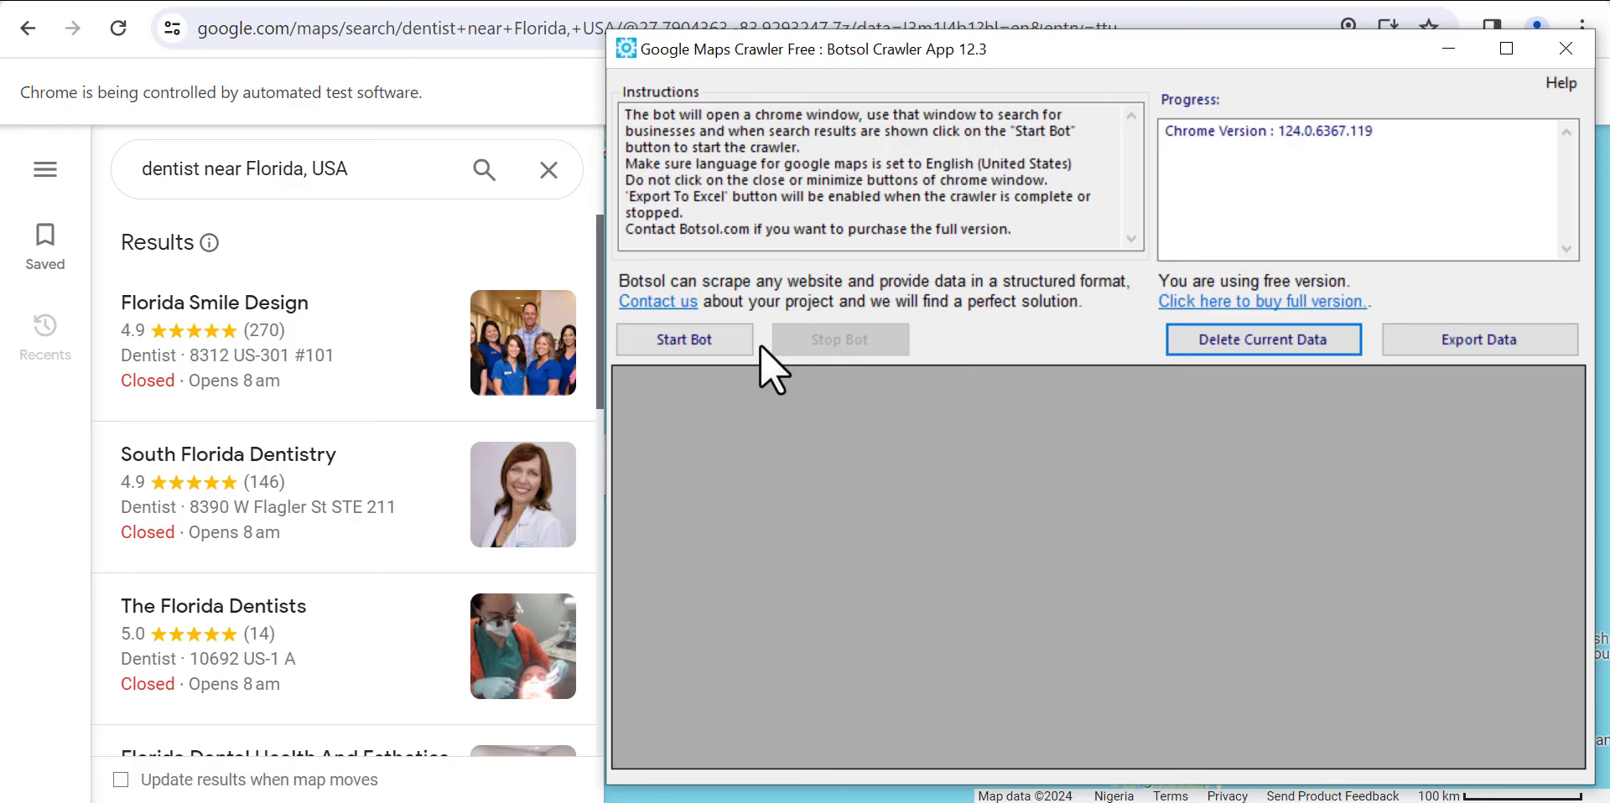
# Step: Start the crawler on the dentist search results with a delay of 1 second between opening each business
pyautogui.click(696, 337)
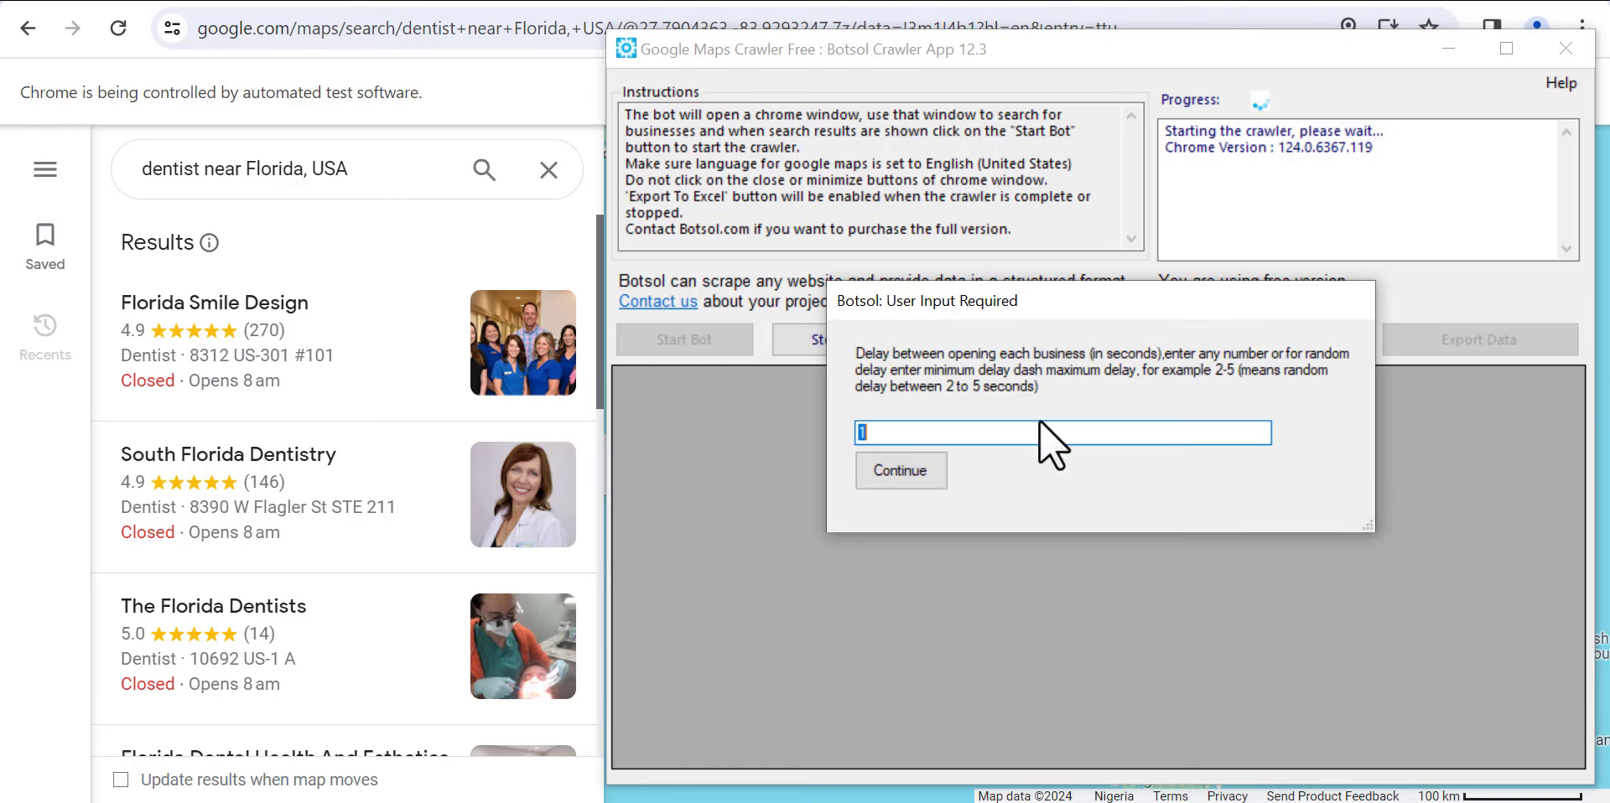
pyautogui.click(1072, 437)
pyautogui.click(921, 471)
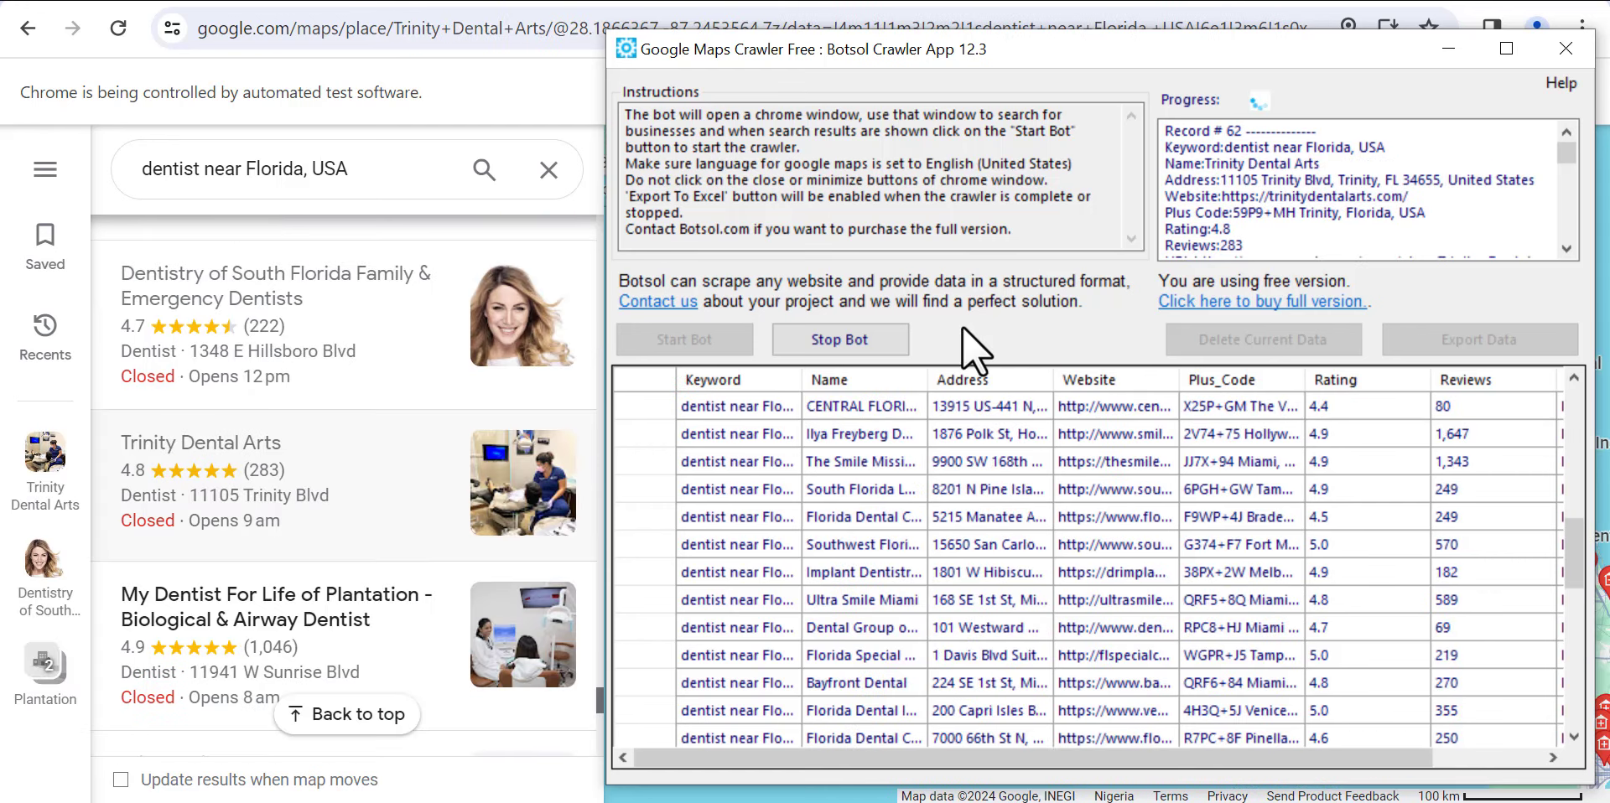
pyautogui.click(842, 339)
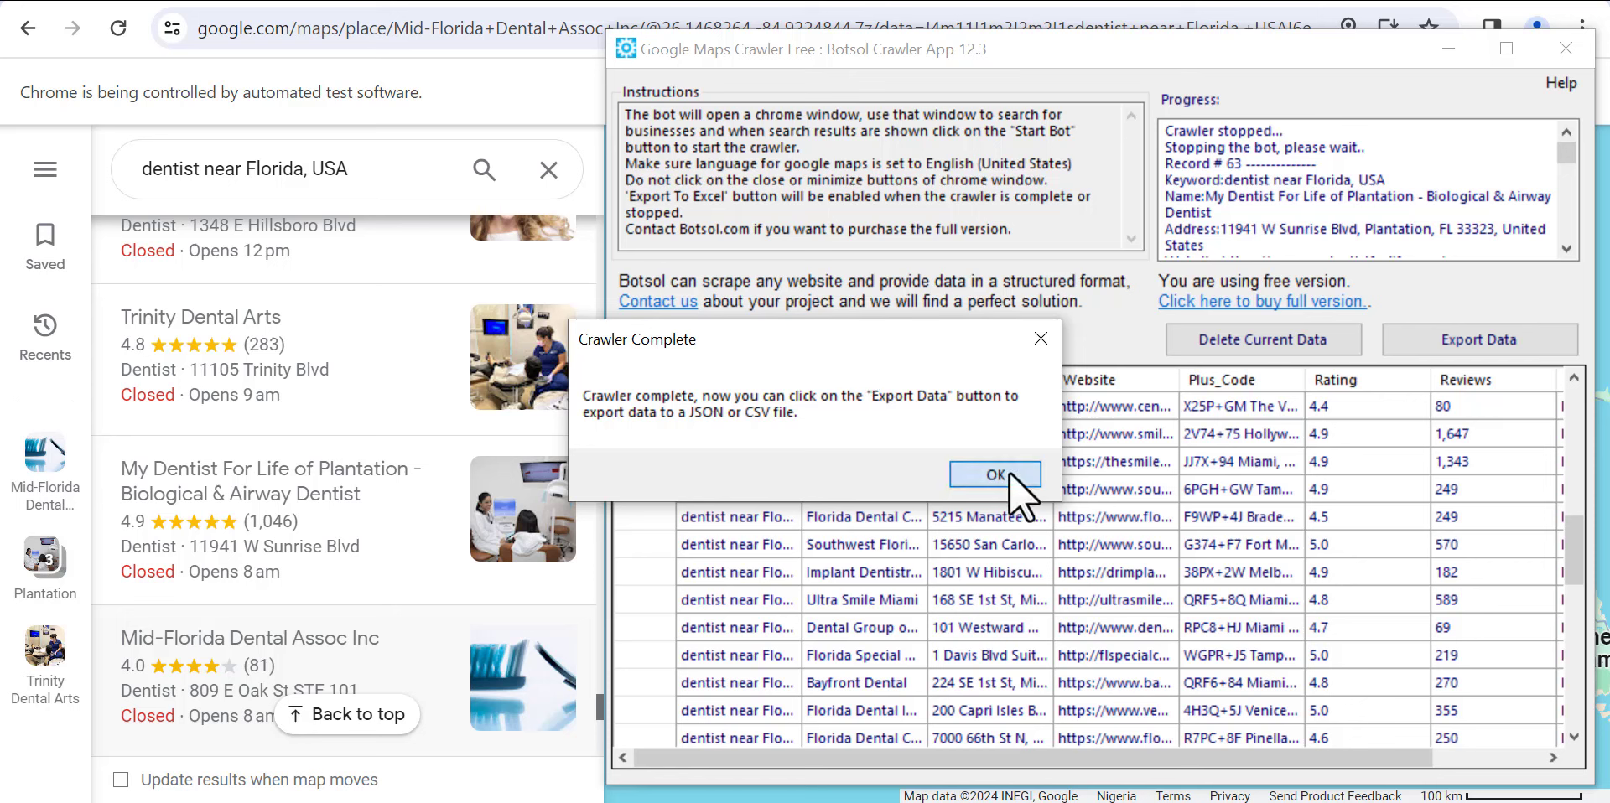
pyautogui.click(1009, 471)
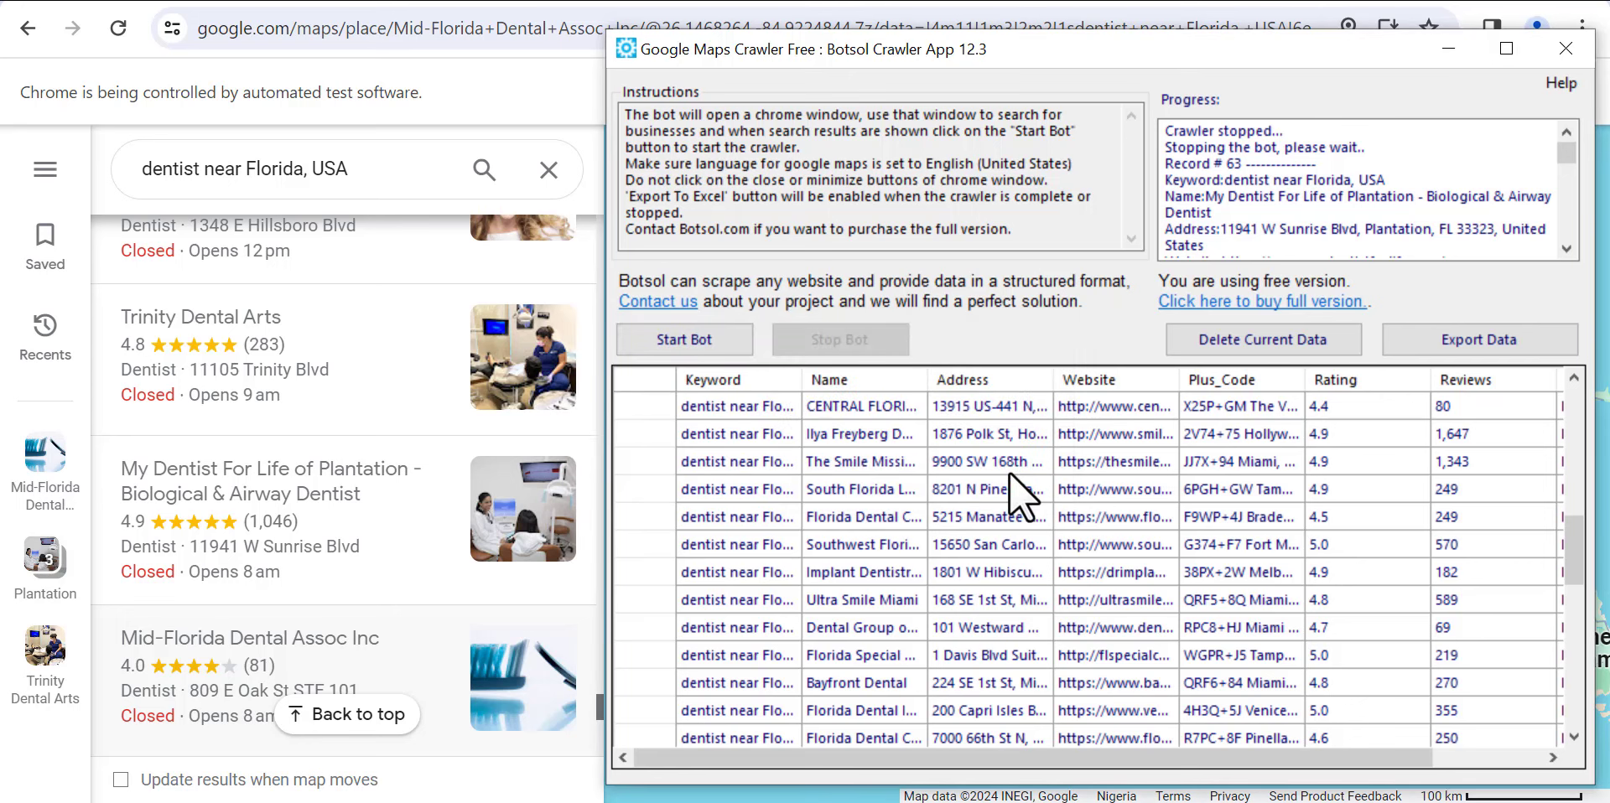
pyautogui.click(1472, 339)
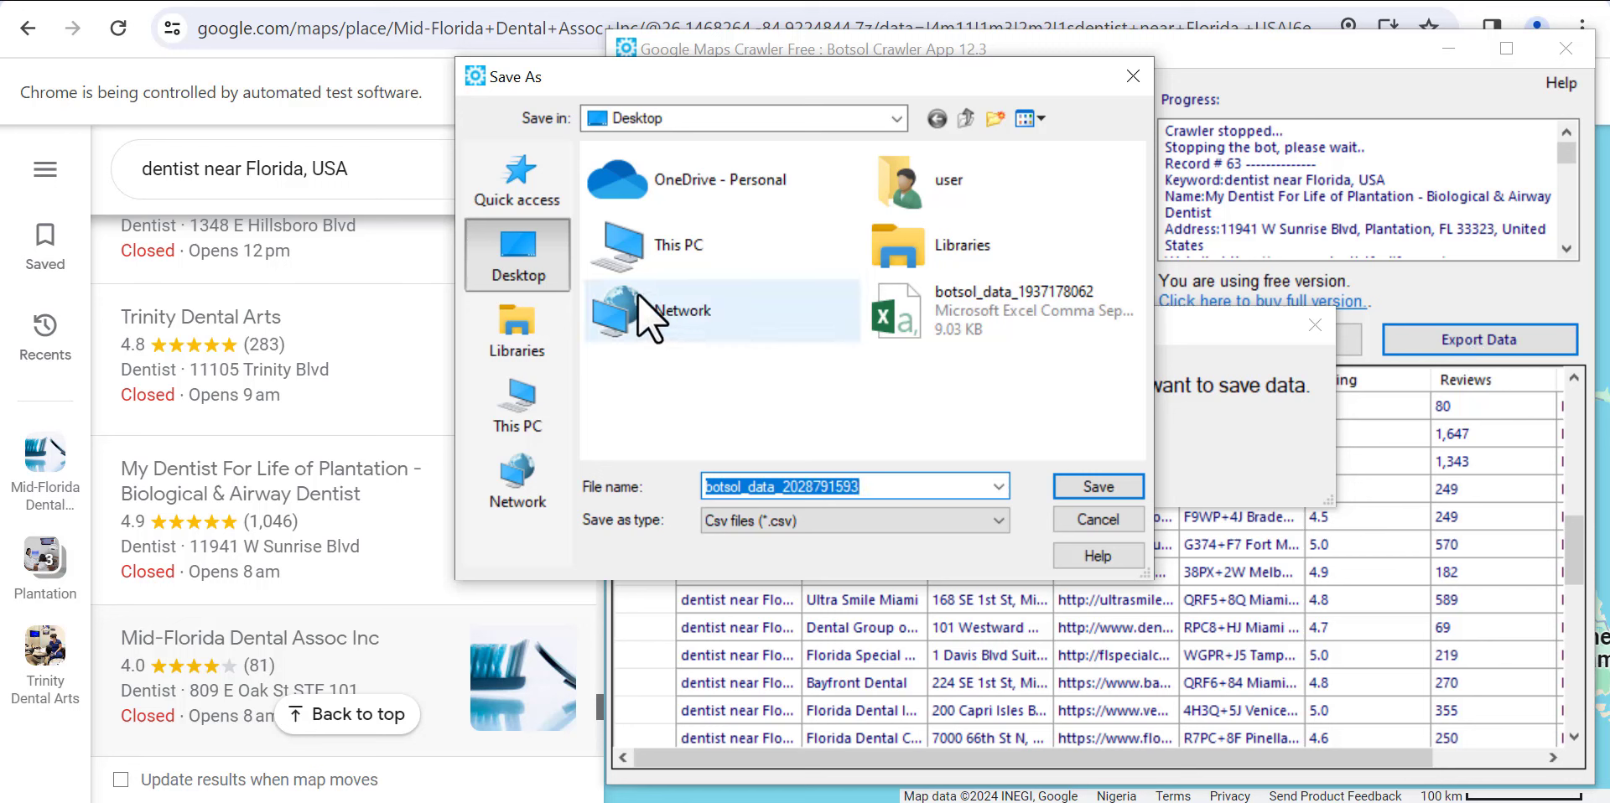
pyautogui.click(891, 487)
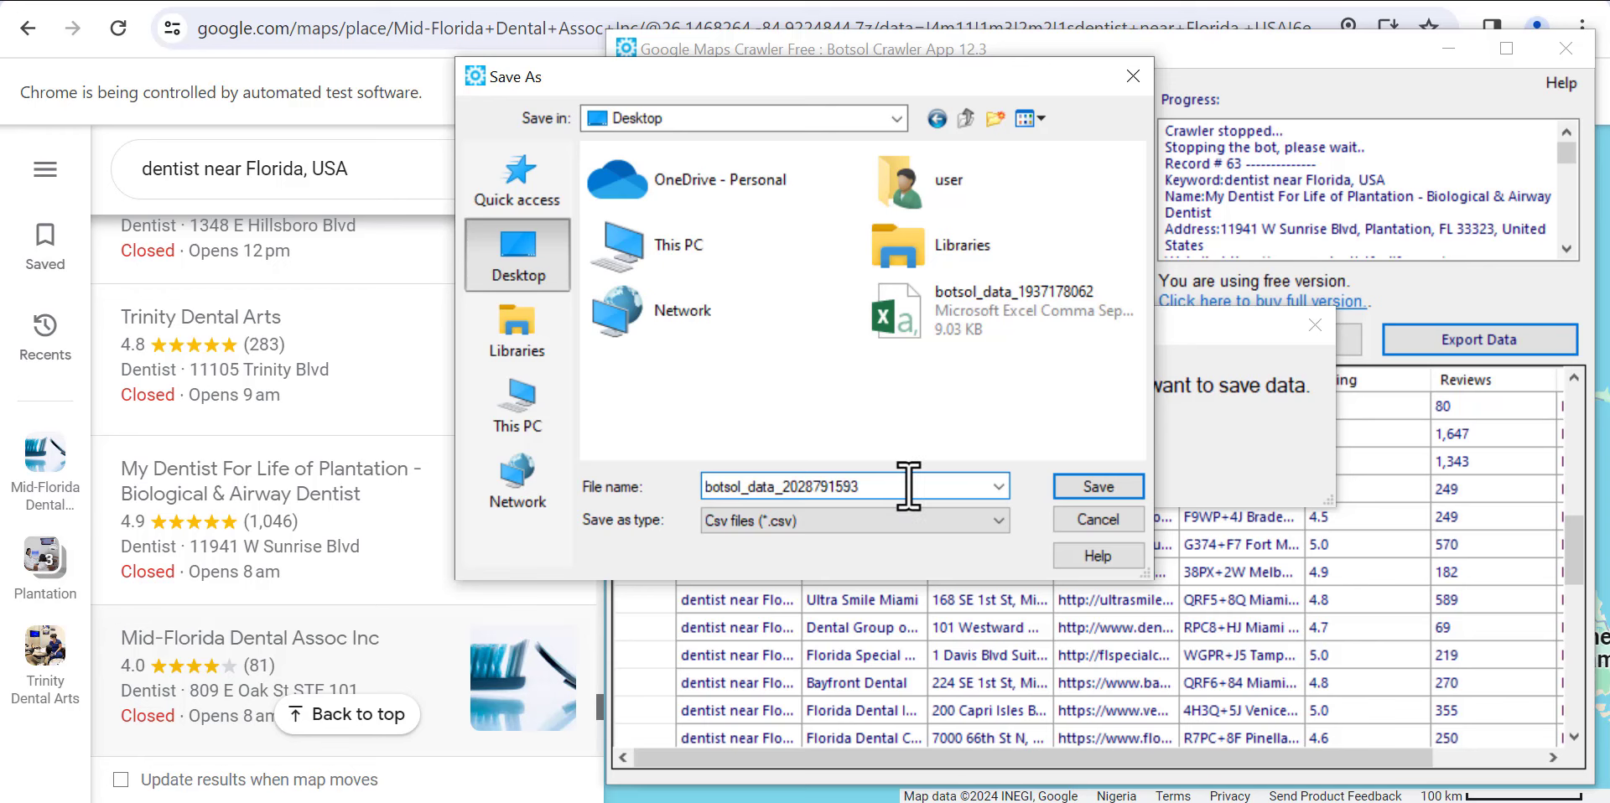
pyautogui.write('(new)')
pyautogui.click(1088, 485)
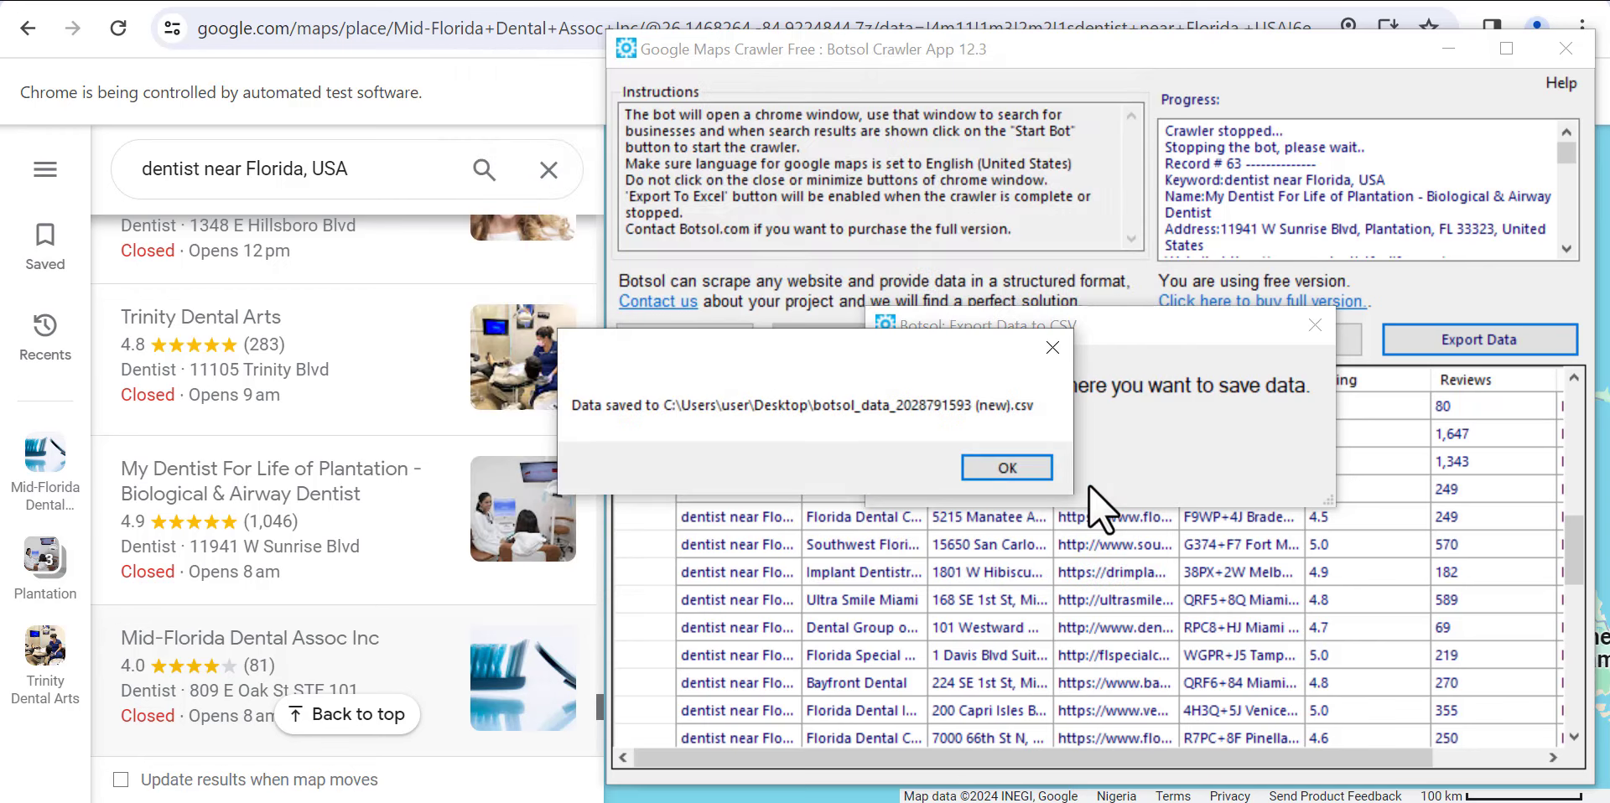
pyautogui.press('Return')
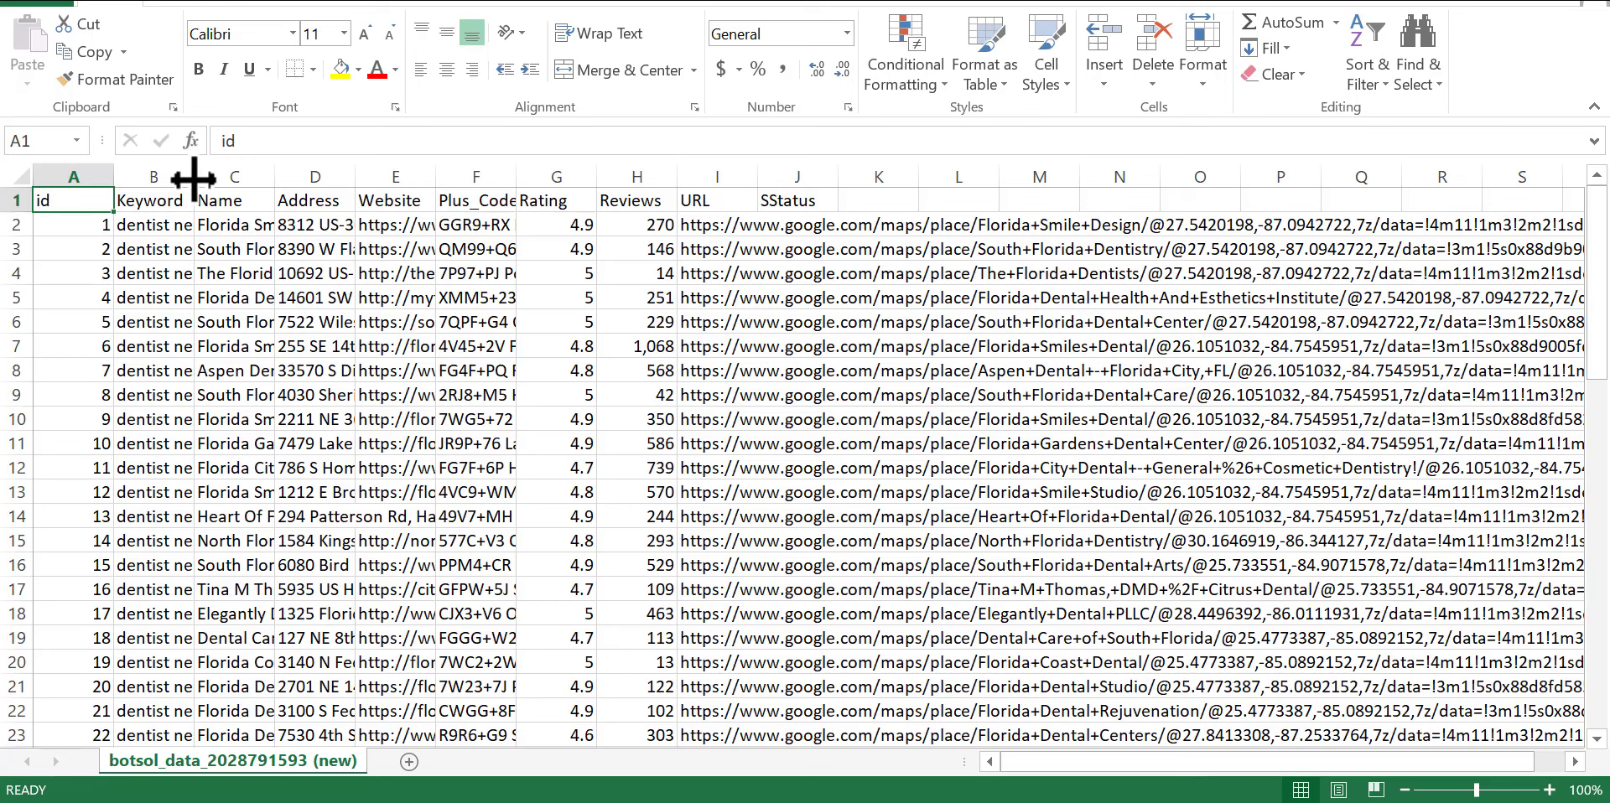
# Step: In the exported CSV in Excel, widen the Keyword, Name, Address, Website, Plus_Code and Reviews columns
pyautogui.moveTo(193, 176); pyautogui.dragTo(356, 205)
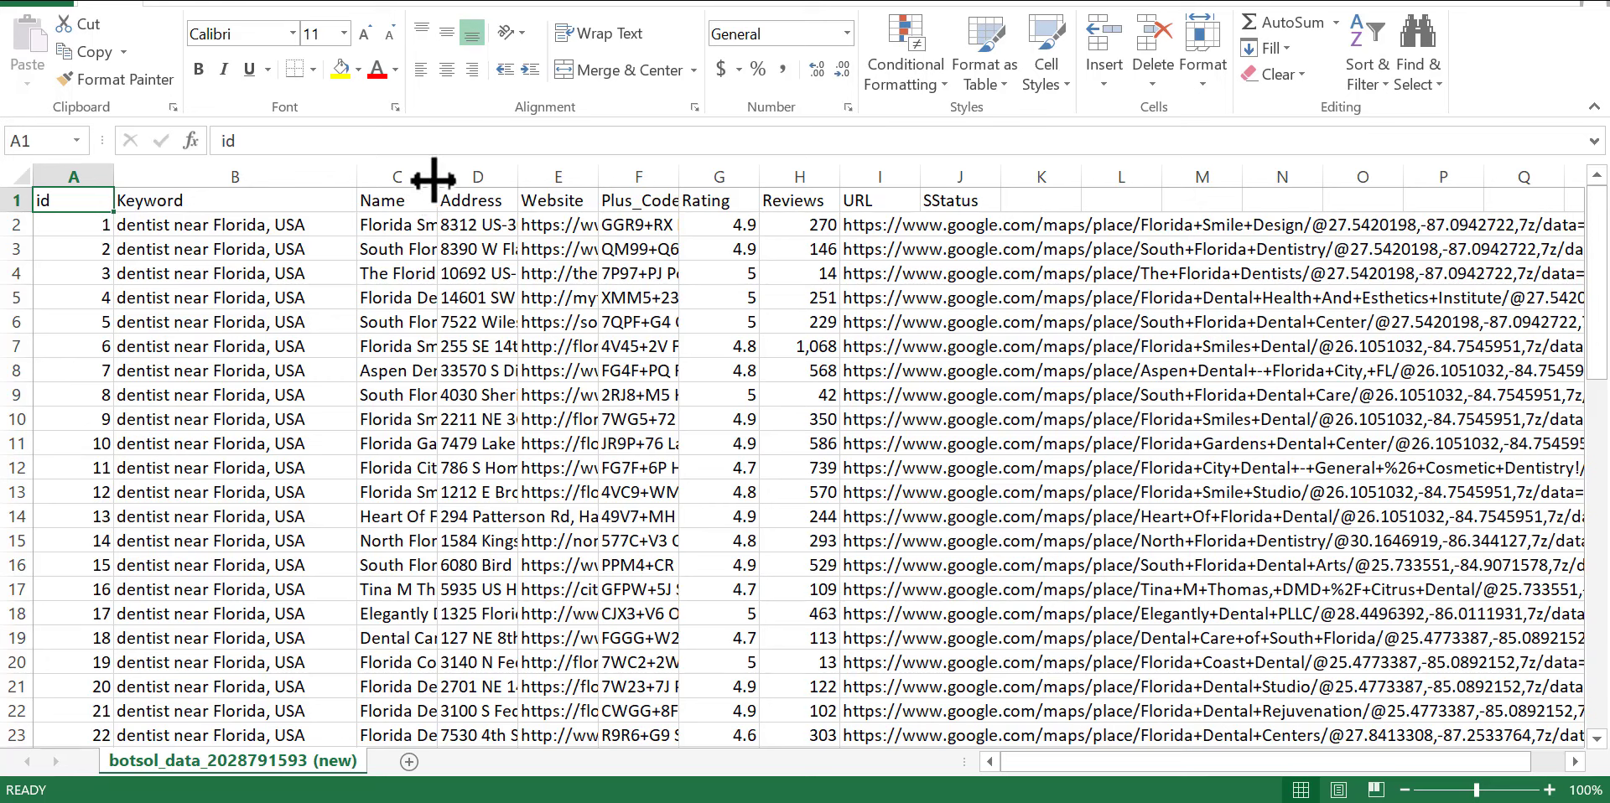
pyautogui.moveTo(438, 176); pyautogui.dragTo(1339, 197)
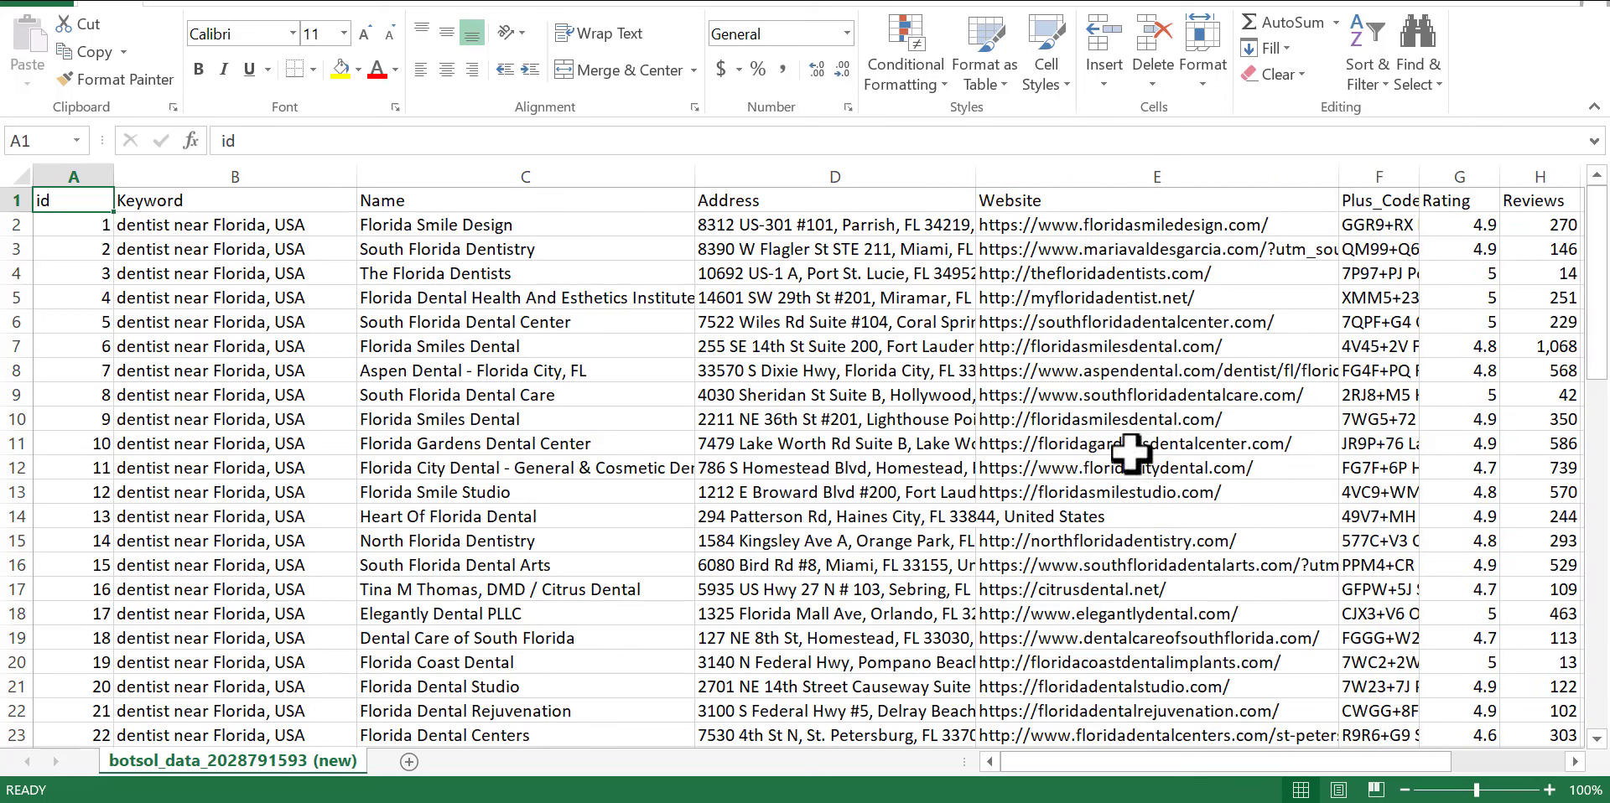
pyautogui.moveTo(1118, 770); pyautogui.dragTo(1266, 776)
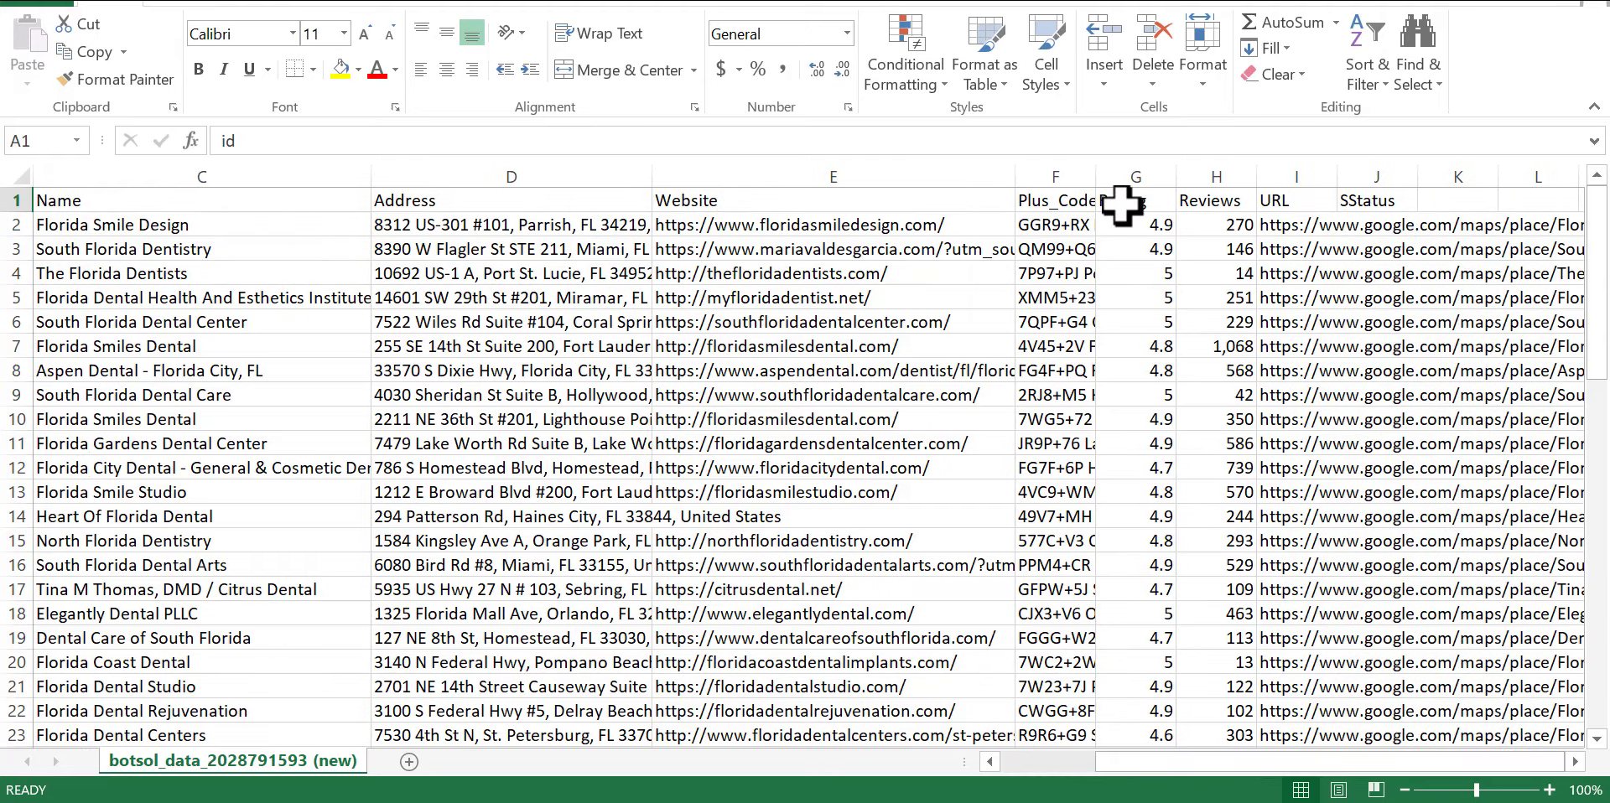
pyautogui.moveTo(1095, 179); pyautogui.dragTo(1364, 213)
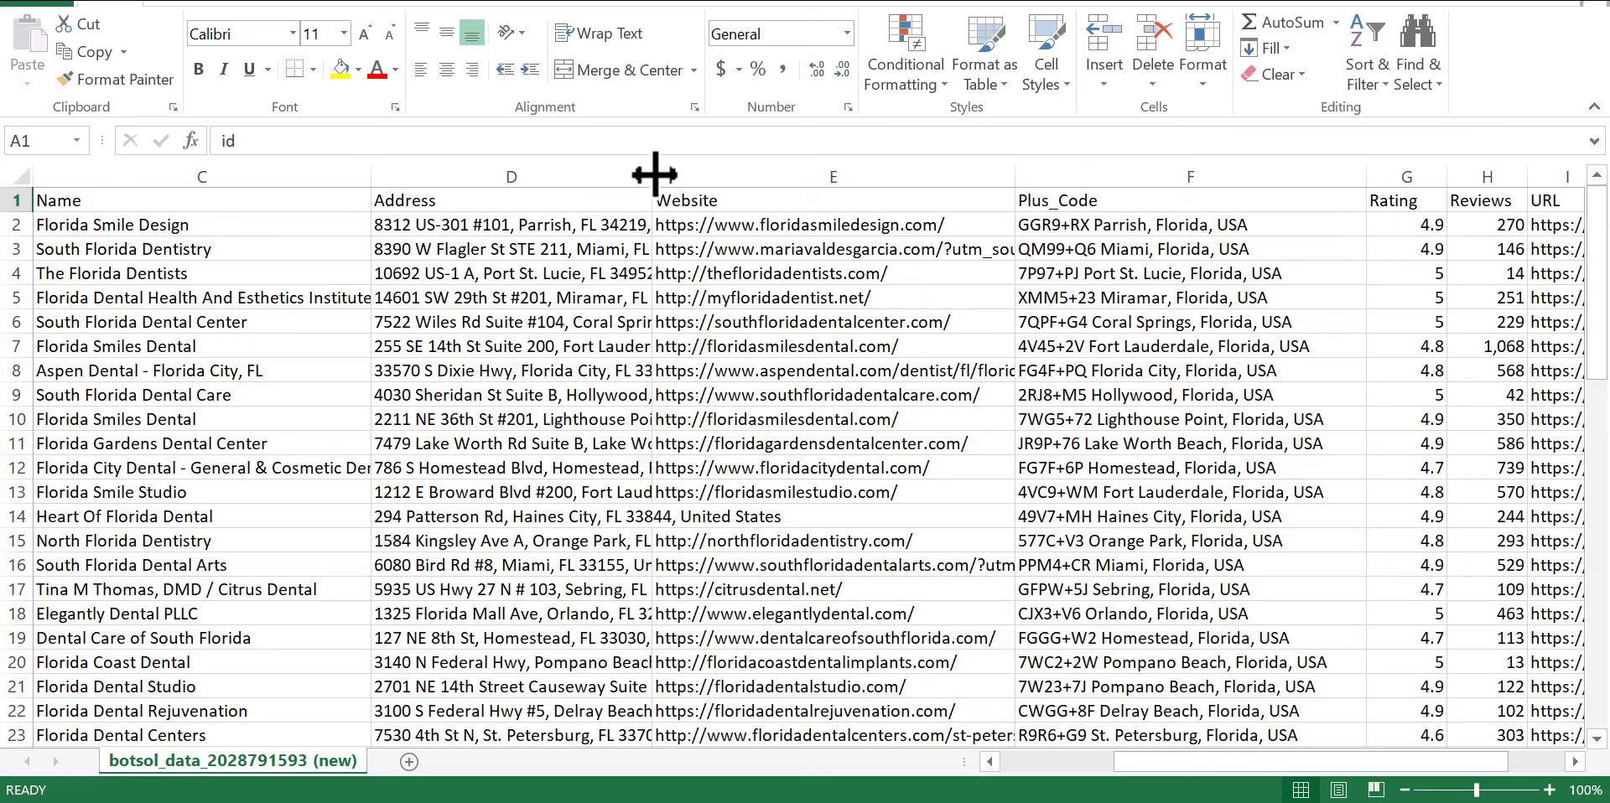
pyautogui.moveTo(651, 174); pyautogui.dragTo(793, 179)
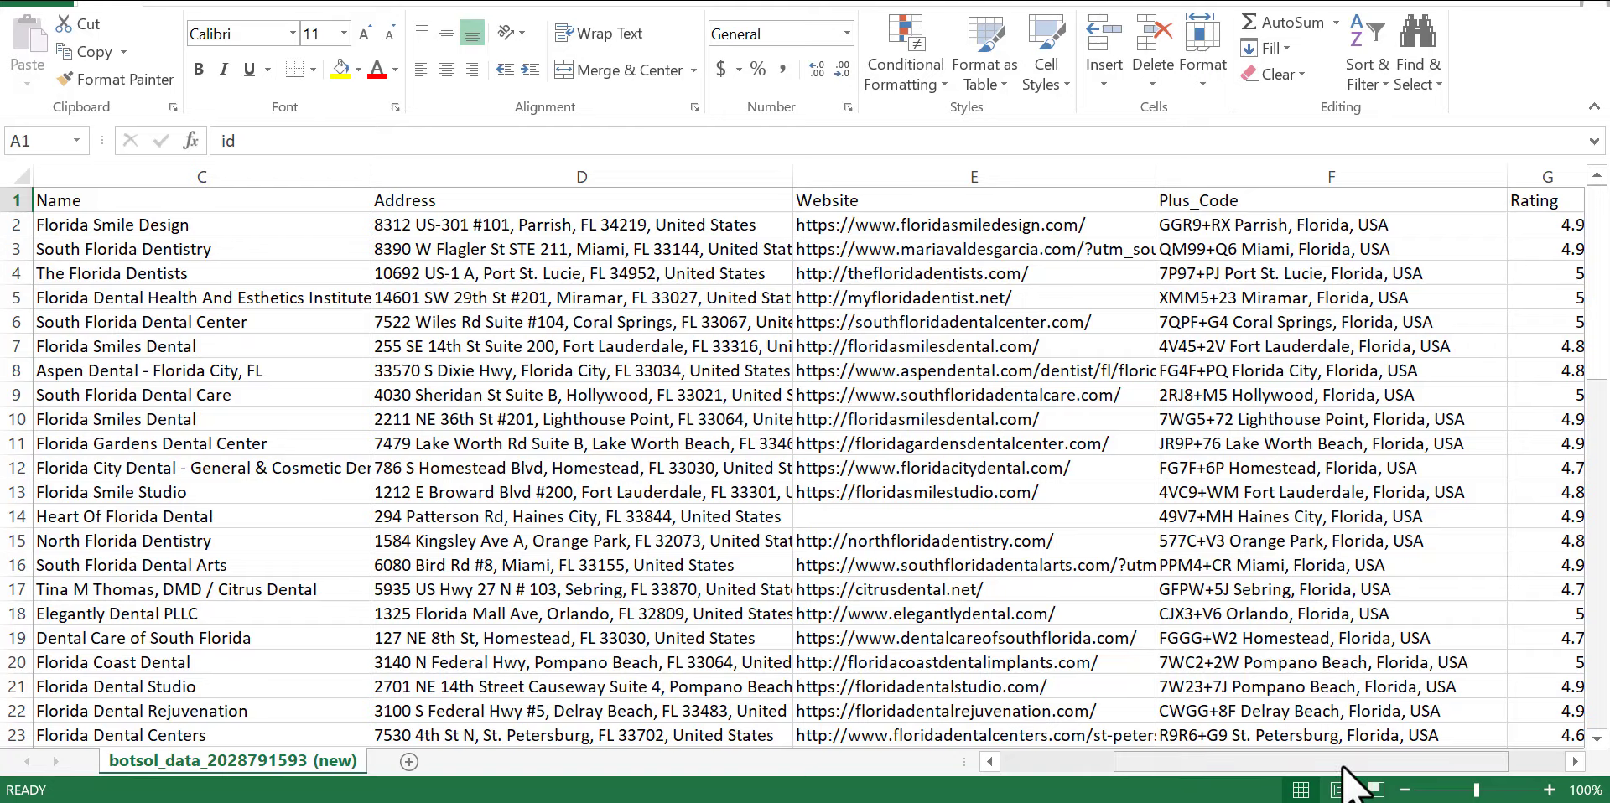
pyautogui.moveTo(1348, 761); pyautogui.dragTo(1445, 765)
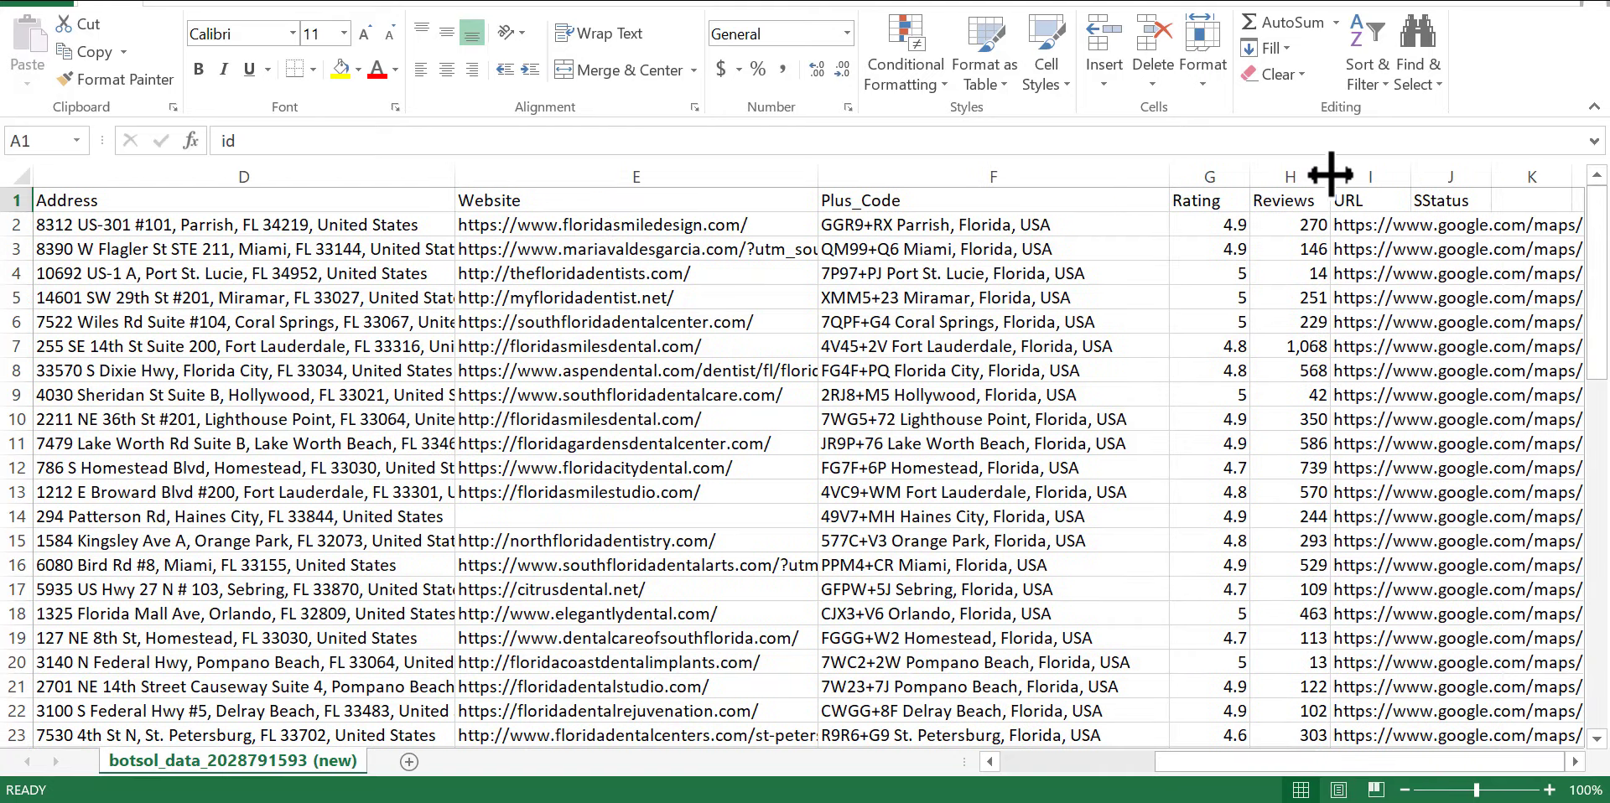
pyautogui.moveTo(1331, 174); pyautogui.dragTo(1585, 180)
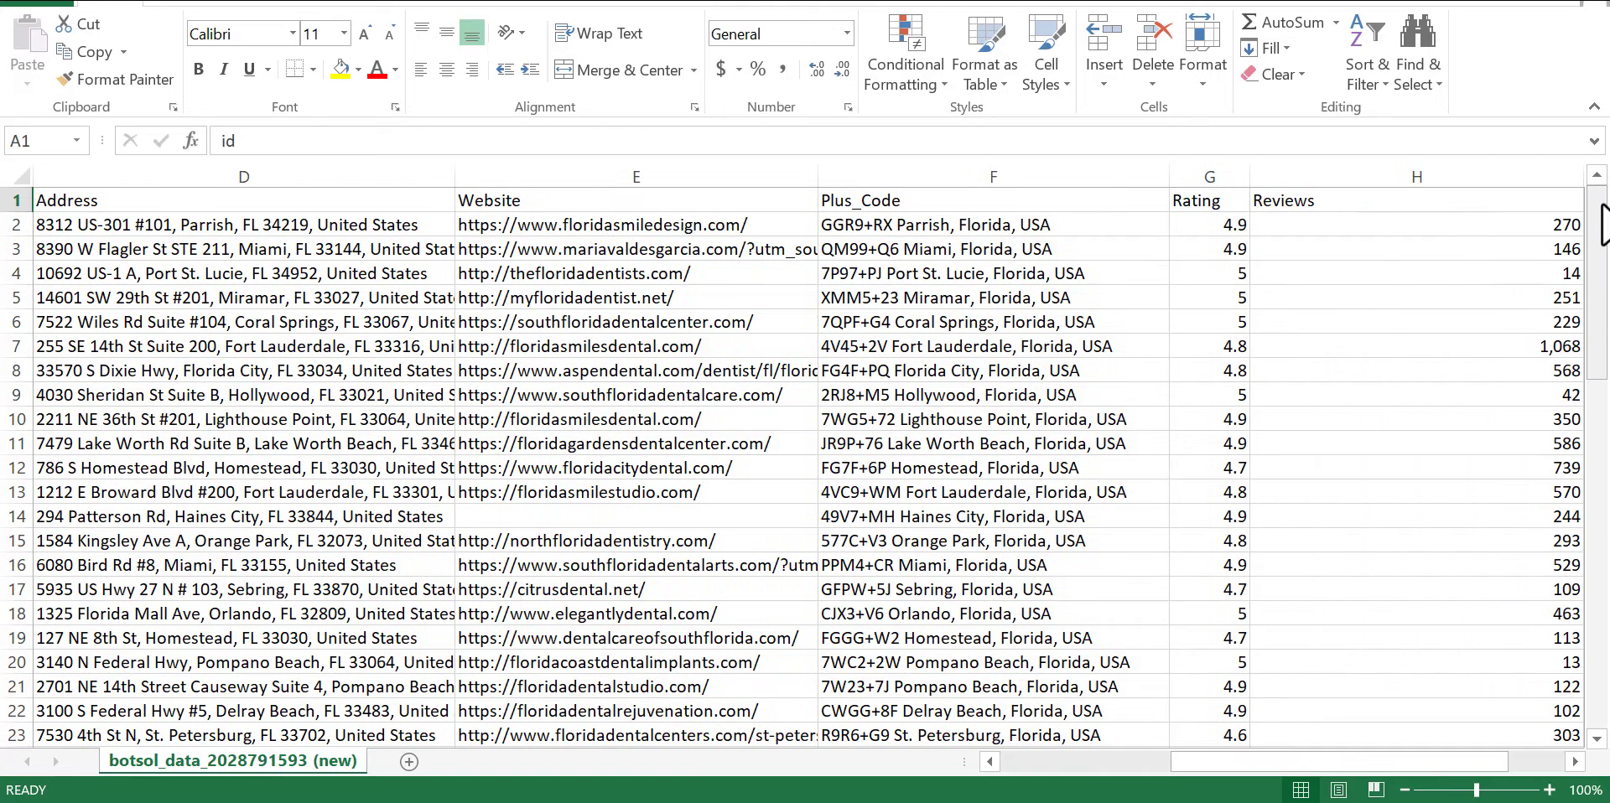
# Step: Left-align the contents of the Reviews column and the Rating column
pyautogui.click(1534, 168)
pyautogui.click(1534, 168)
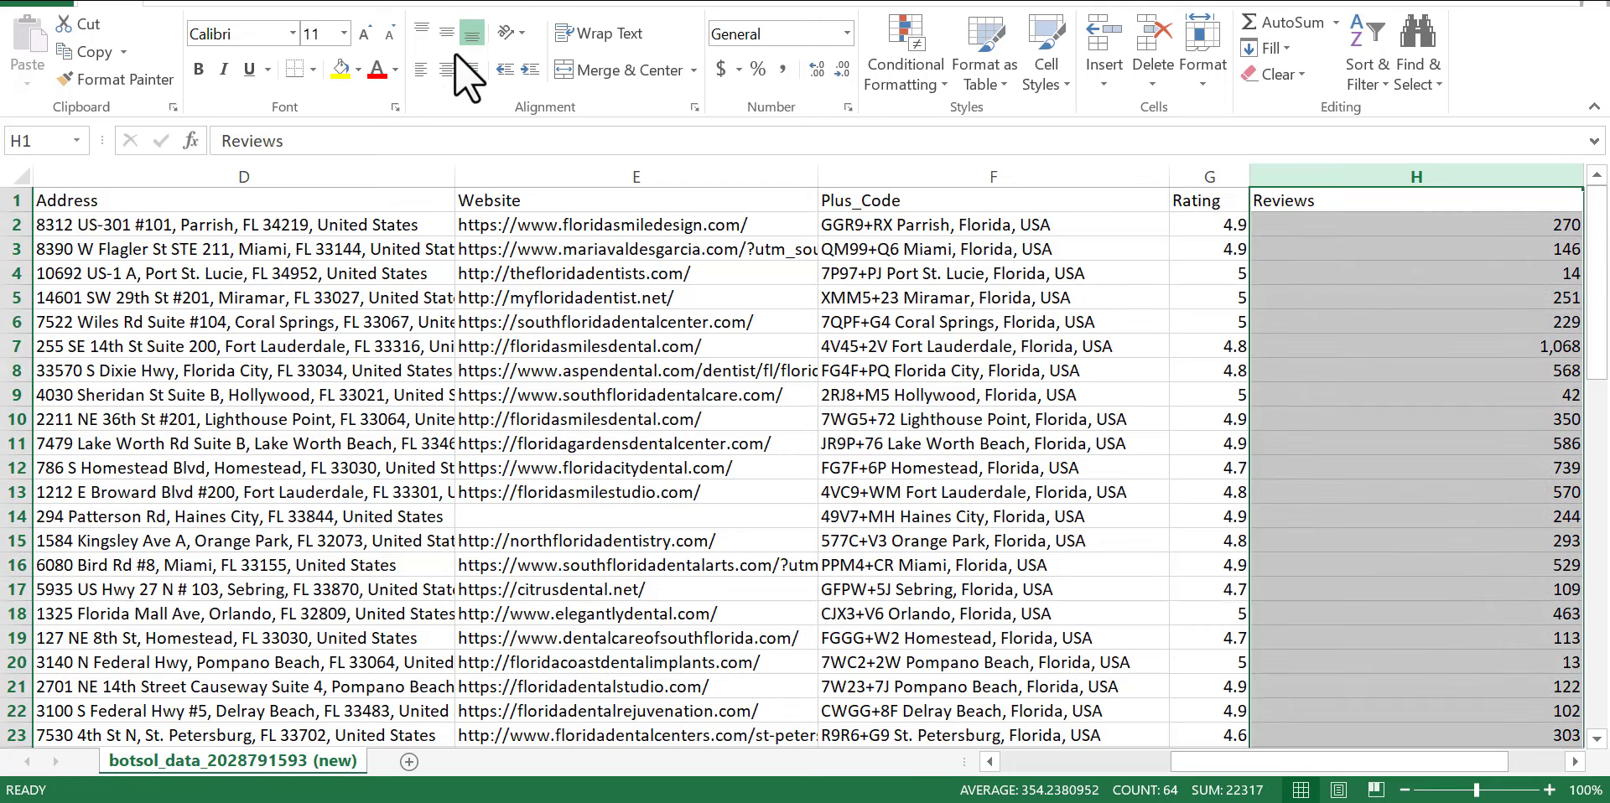
pyautogui.click(420, 69)
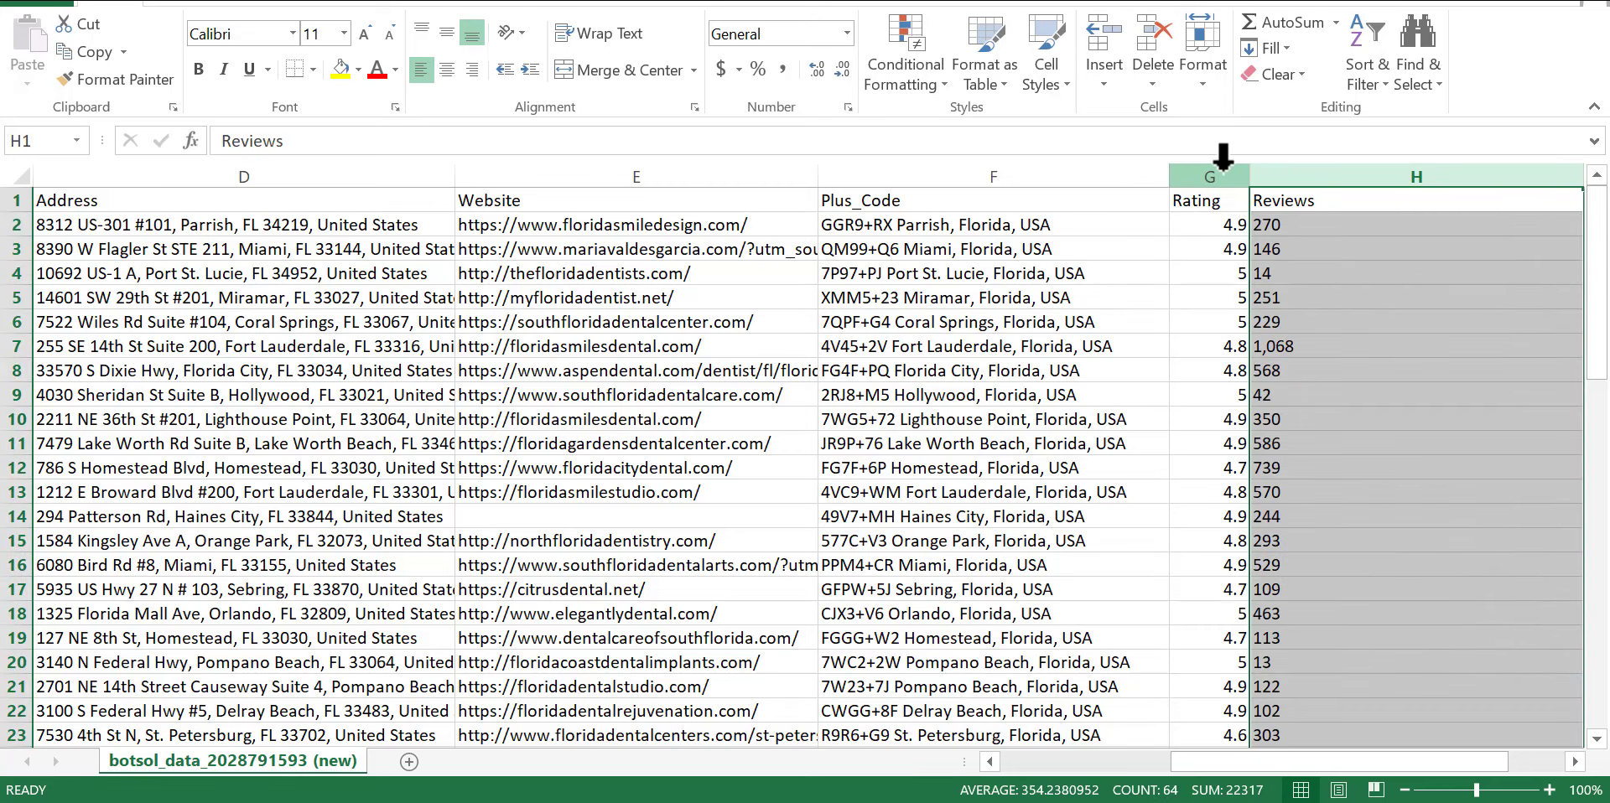
pyautogui.click(1222, 173)
pyautogui.click(421, 69)
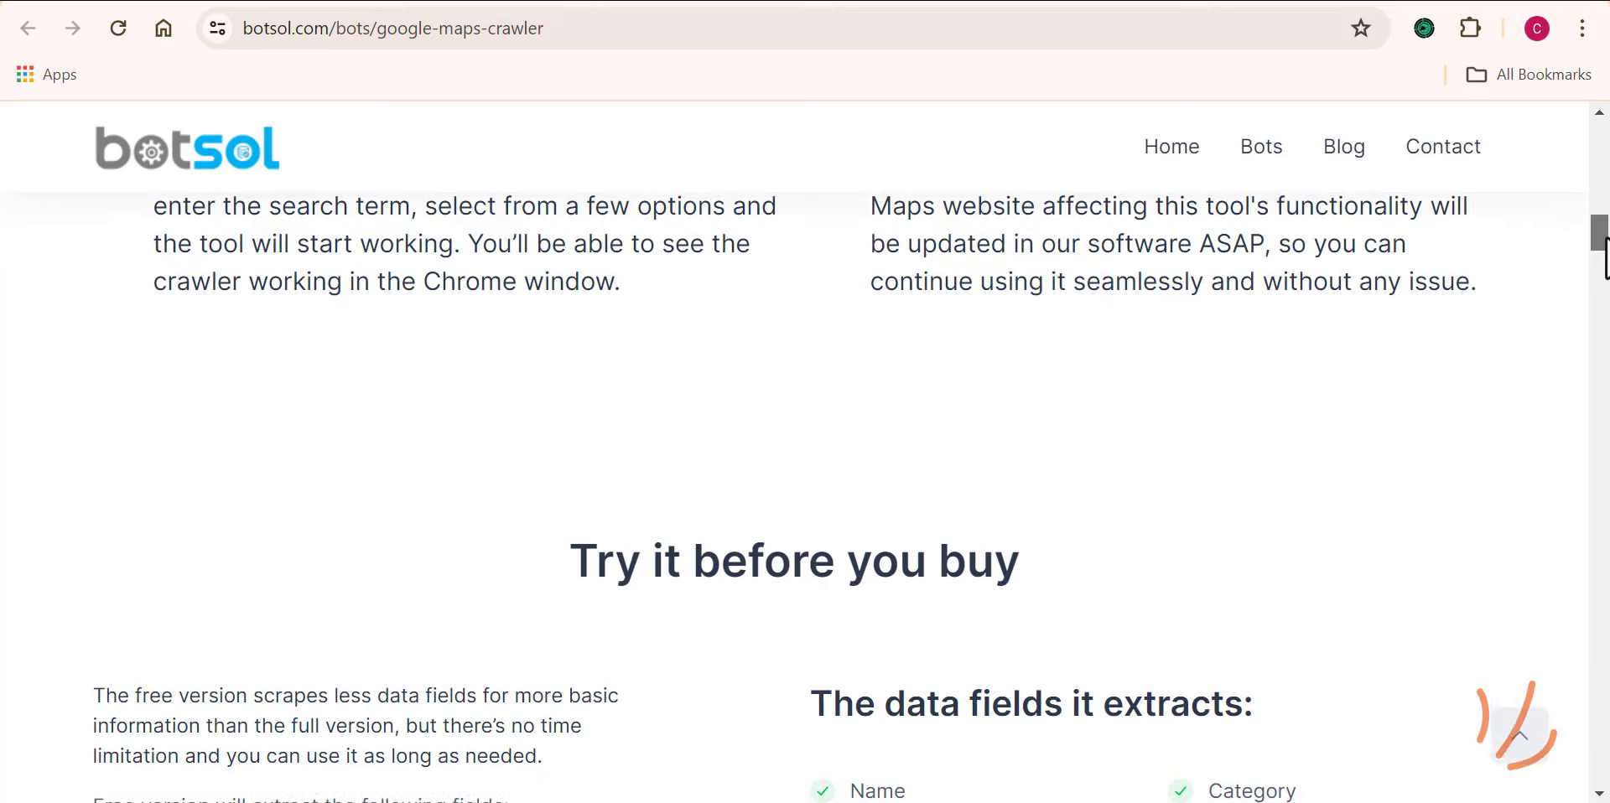
# Step: Examine the free and full version data fields on Botsol's Google Maps crawler page, and the products on the Leads Sniper site
pyautogui.scroll(-5, 1602, 256)
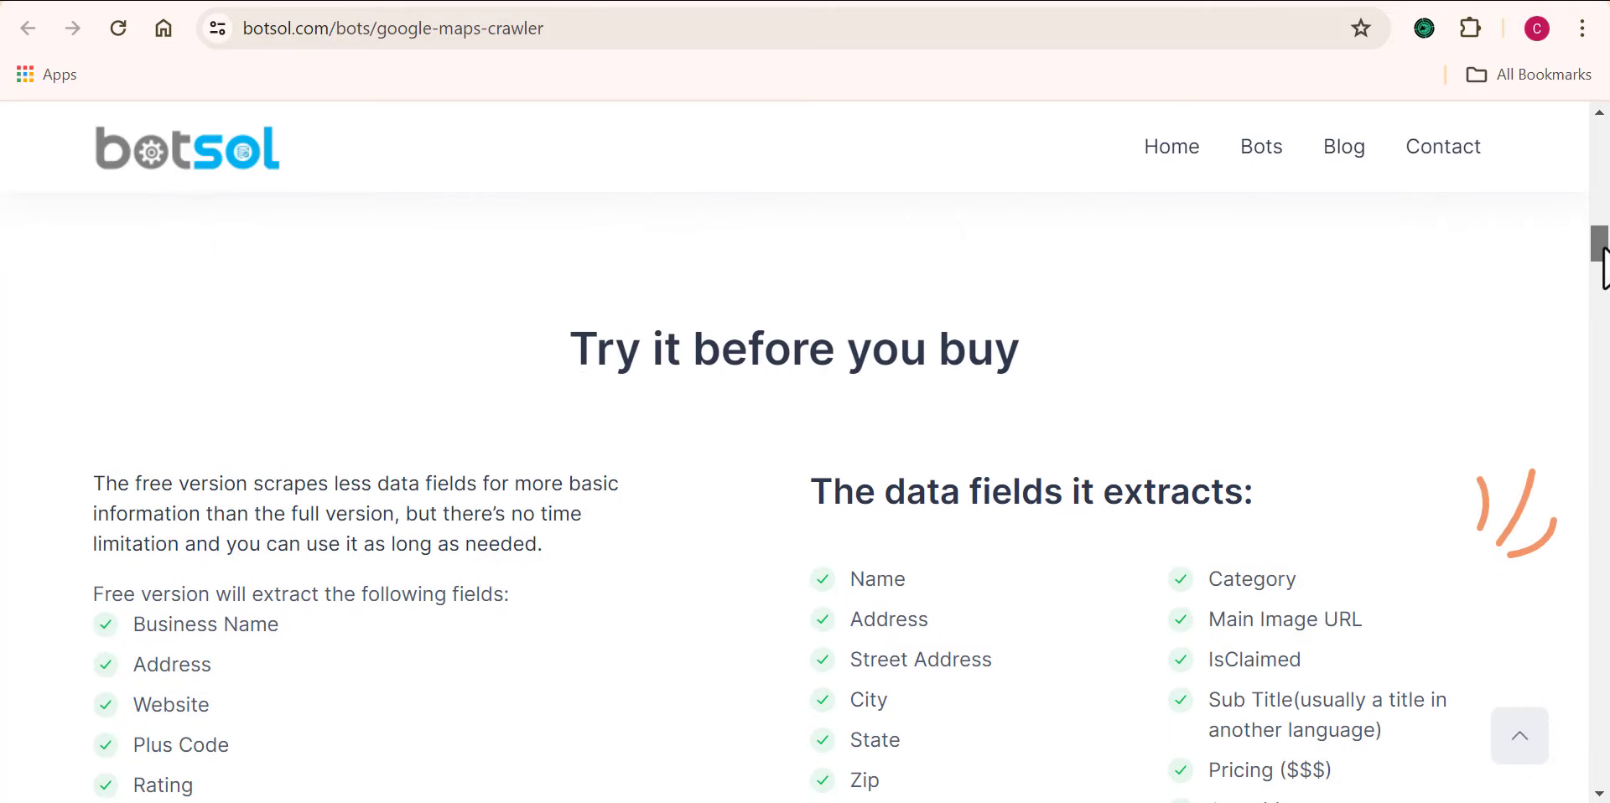
pyautogui.moveTo(1603, 253); pyautogui.dragTo(1603, 287)
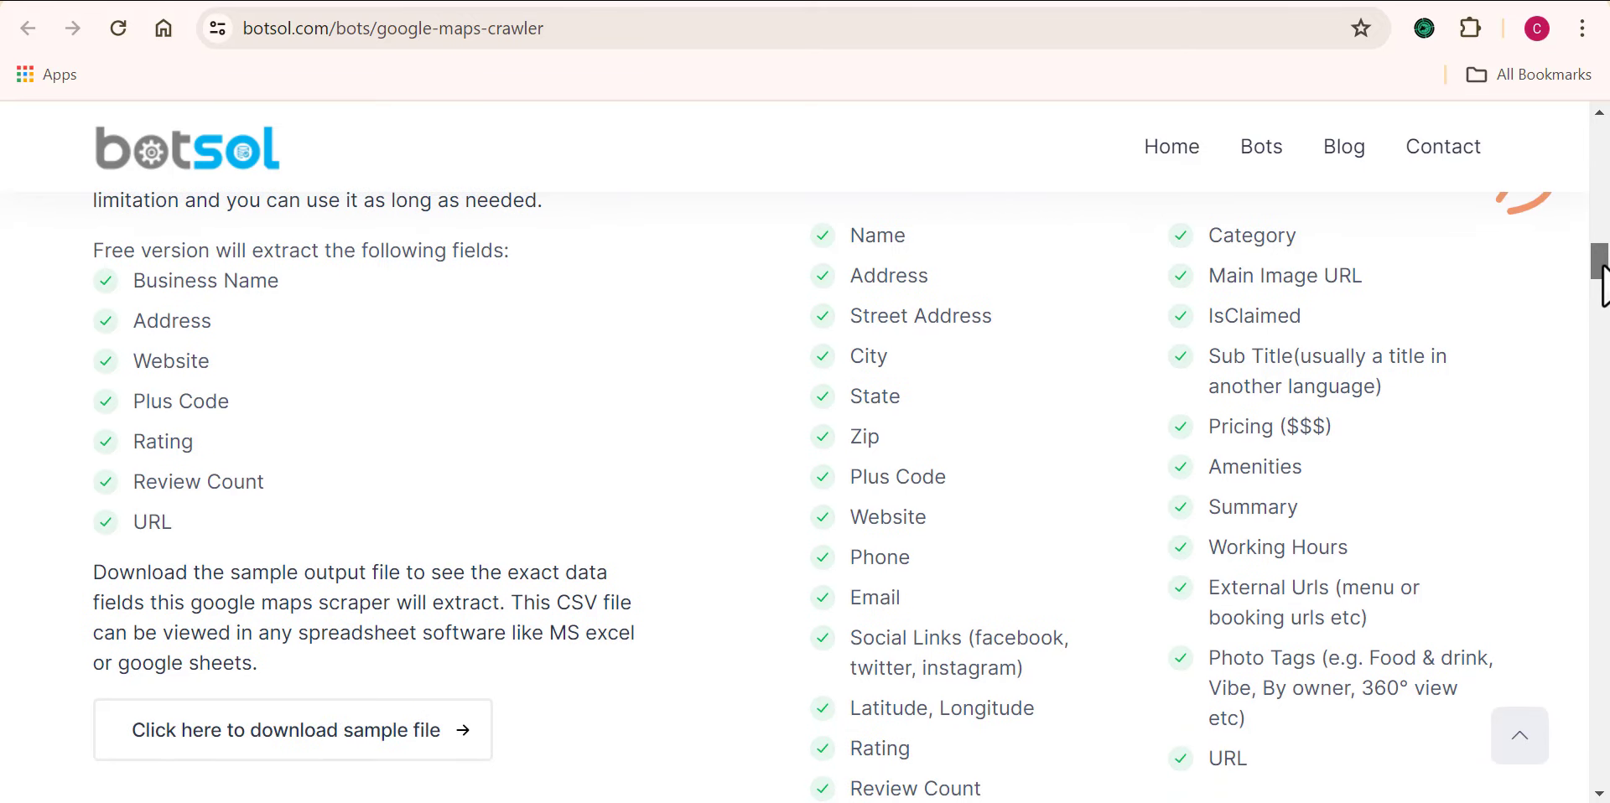
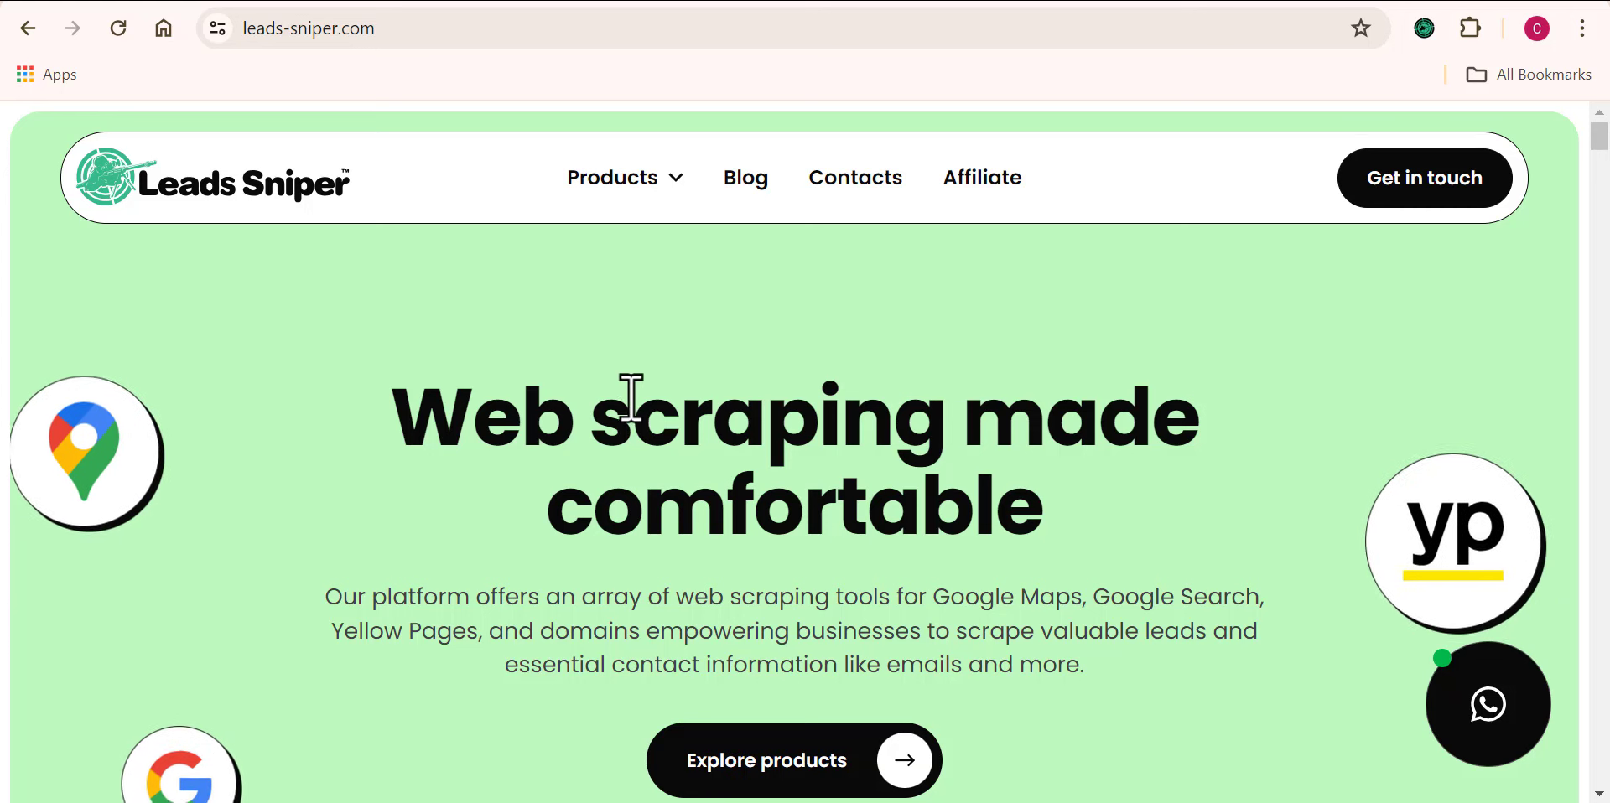
pyautogui.moveTo(679, 177)
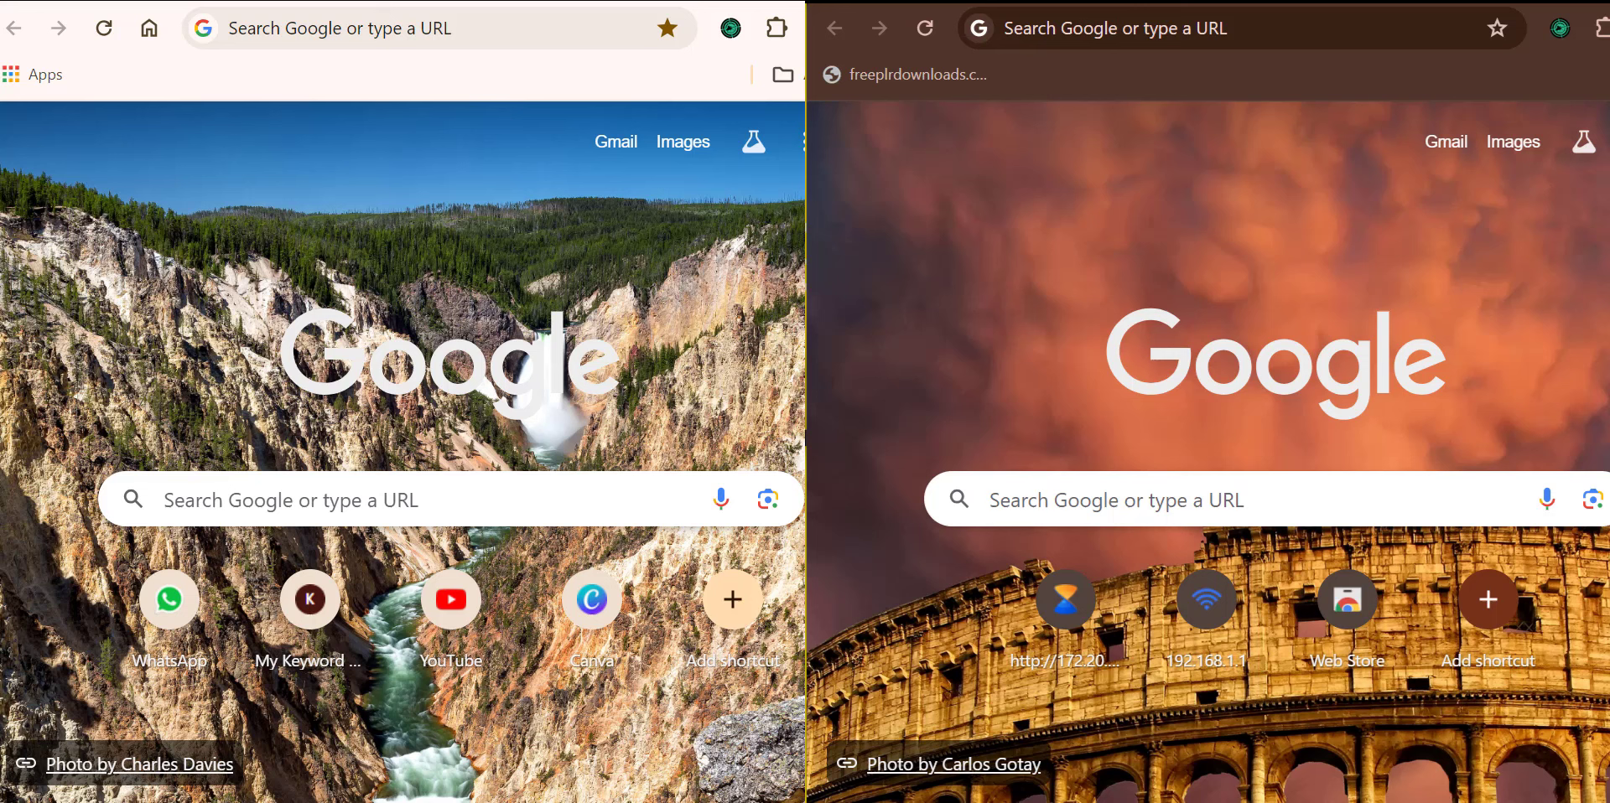
# Step: Open the Leads Sniper Google Maps extension in both side-by-side Chrome windows
pyautogui.click(808, 17)
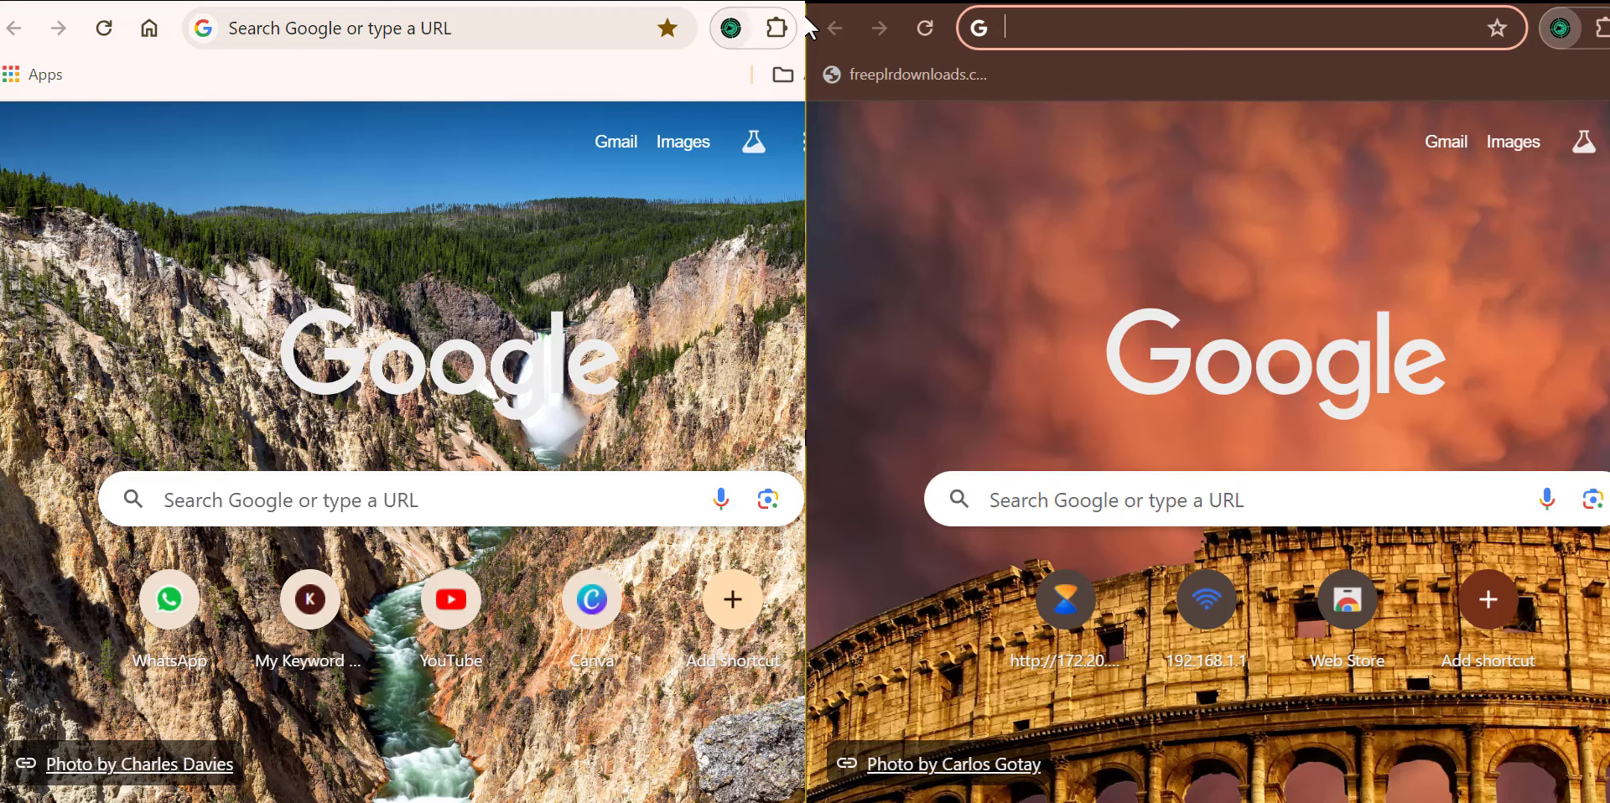
pyautogui.click(1559, 28)
pyautogui.click(731, 27)
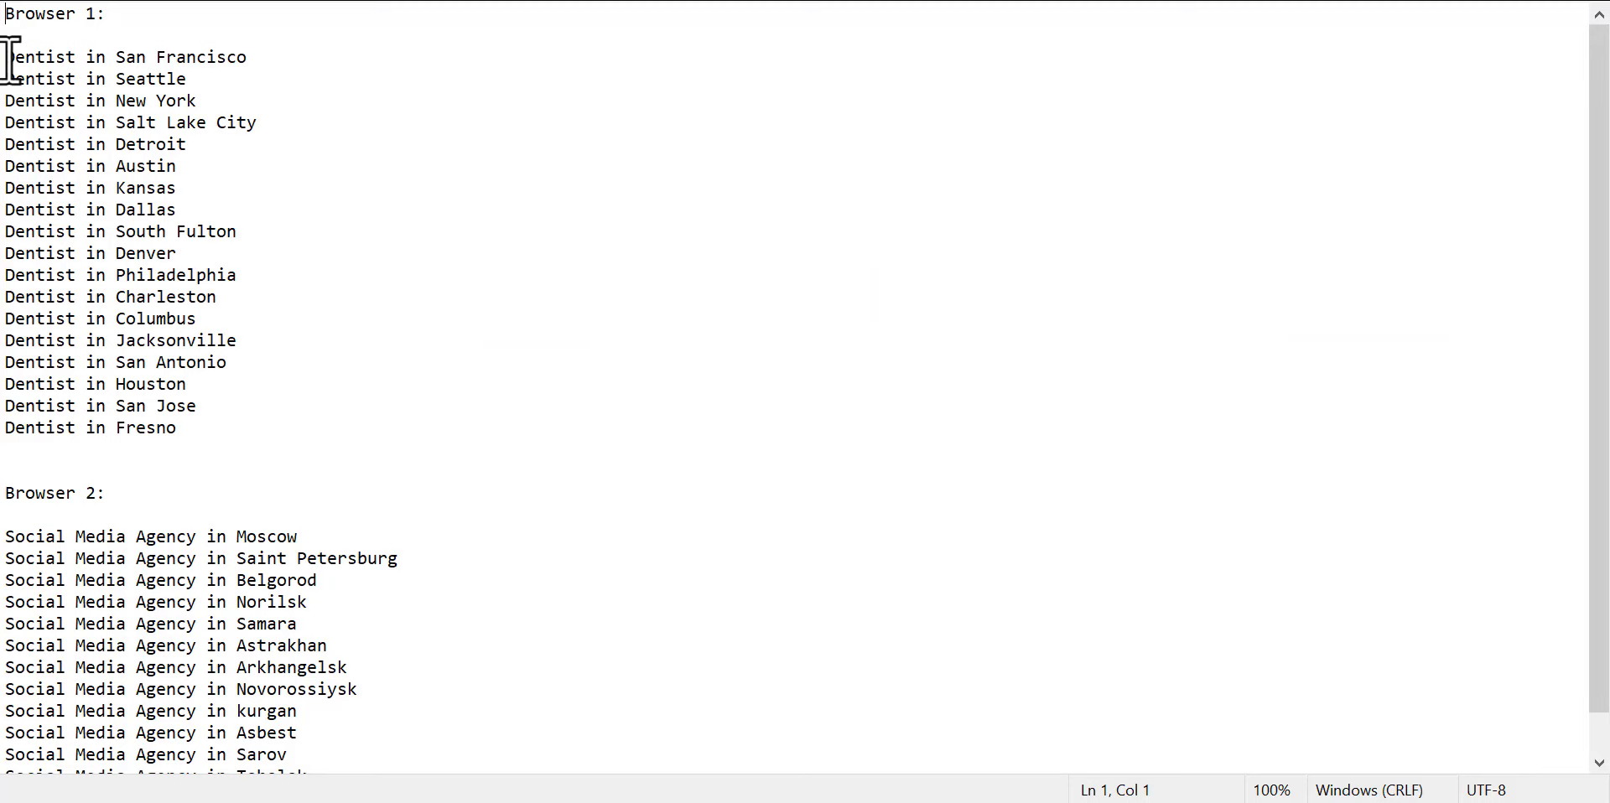
# Step: Copy the Browser 1 dentist keywords from the text file into Leads Sniper in the light-themed Chrome window and start scraping
pyautogui.moveTo(7, 57); pyautogui.dragTo(188, 437)
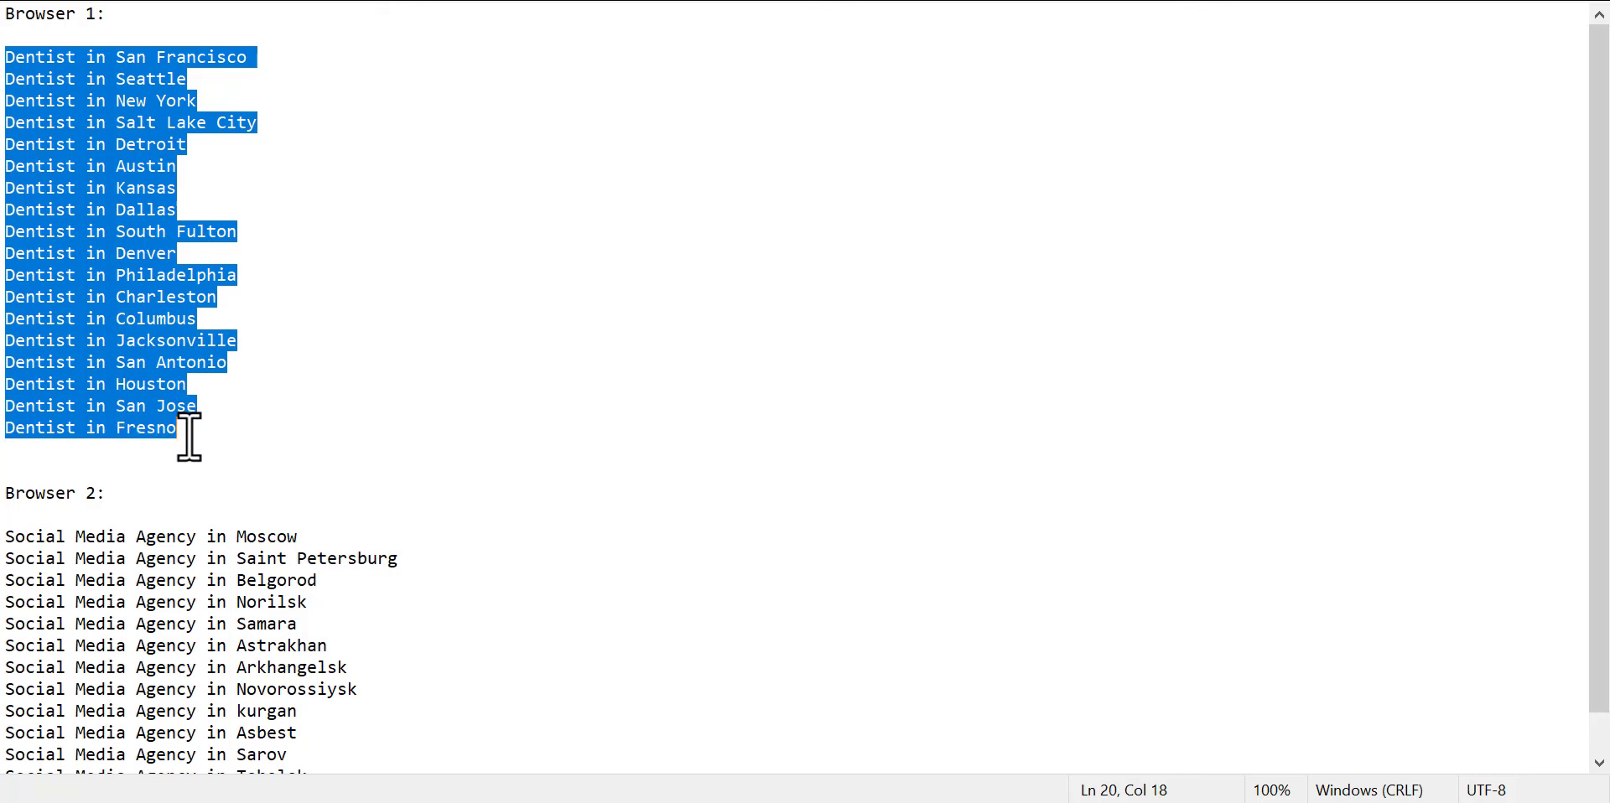
pyautogui.rightClick(97, 209)
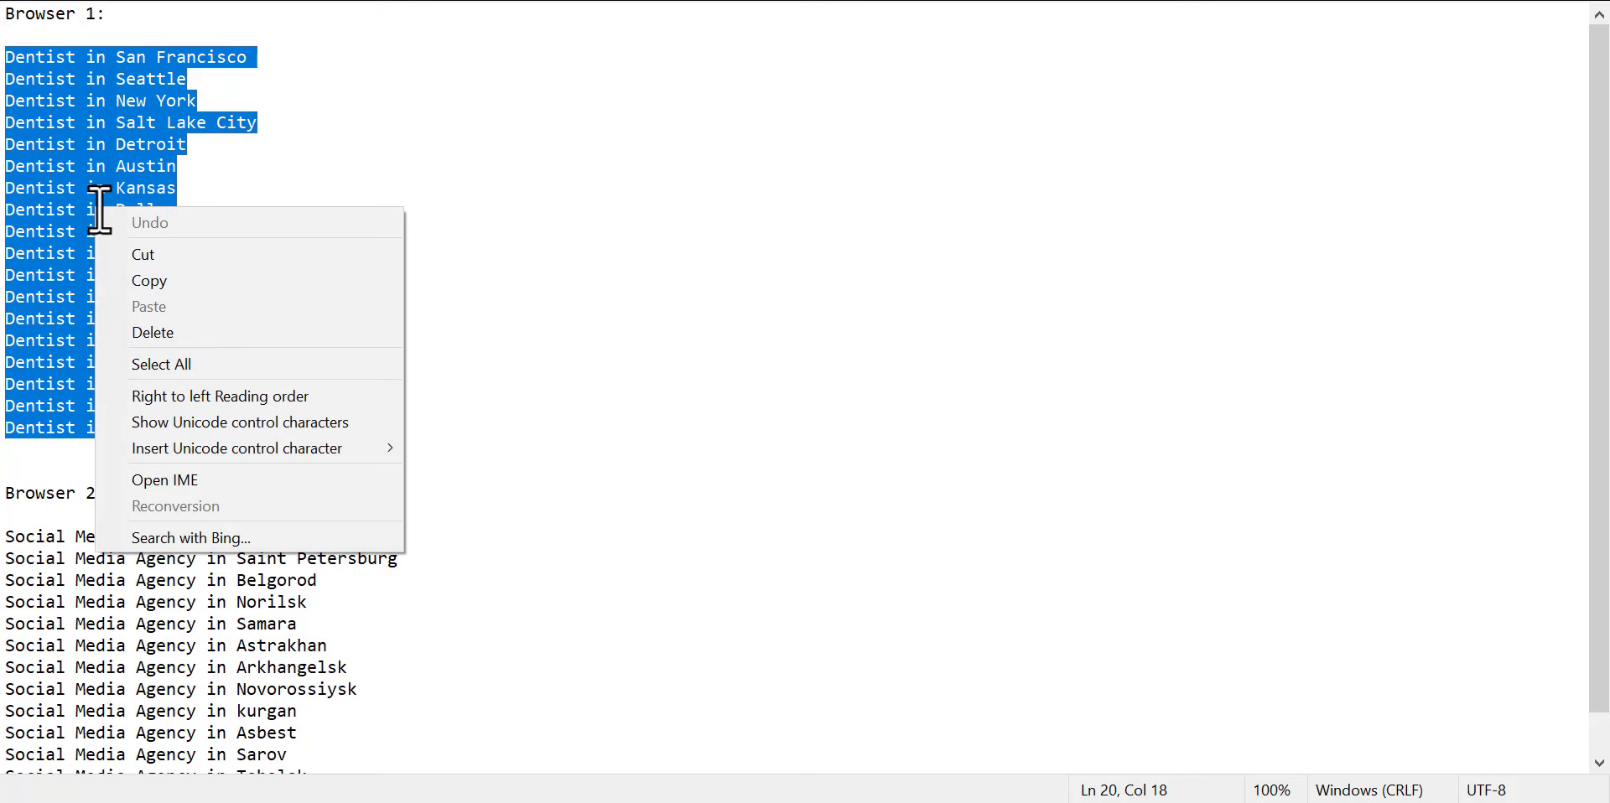
pyautogui.click(146, 280)
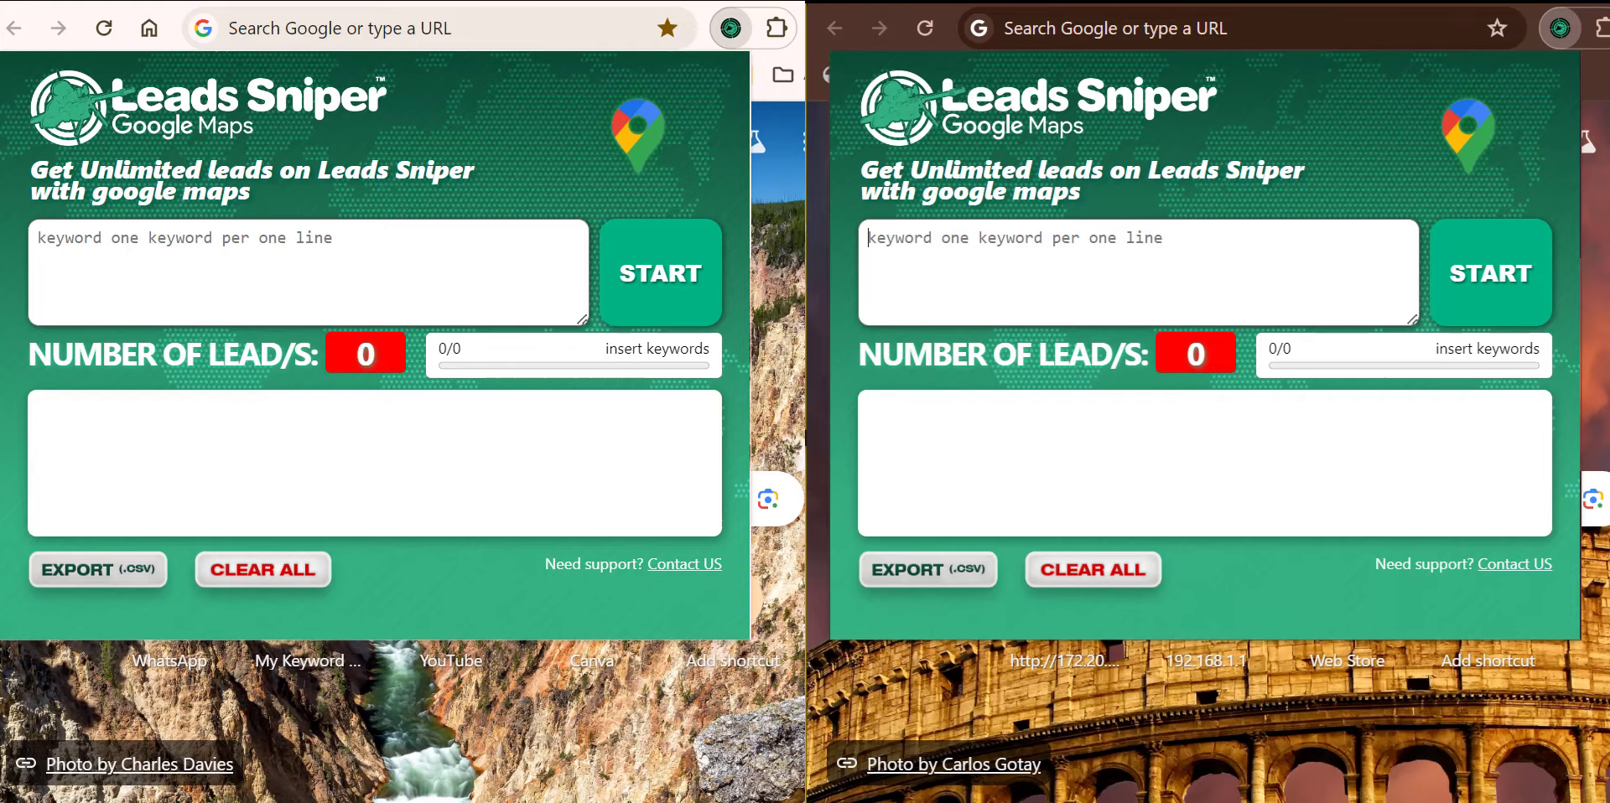
pyautogui.rightClick(113, 258)
pyautogui.click(155, 504)
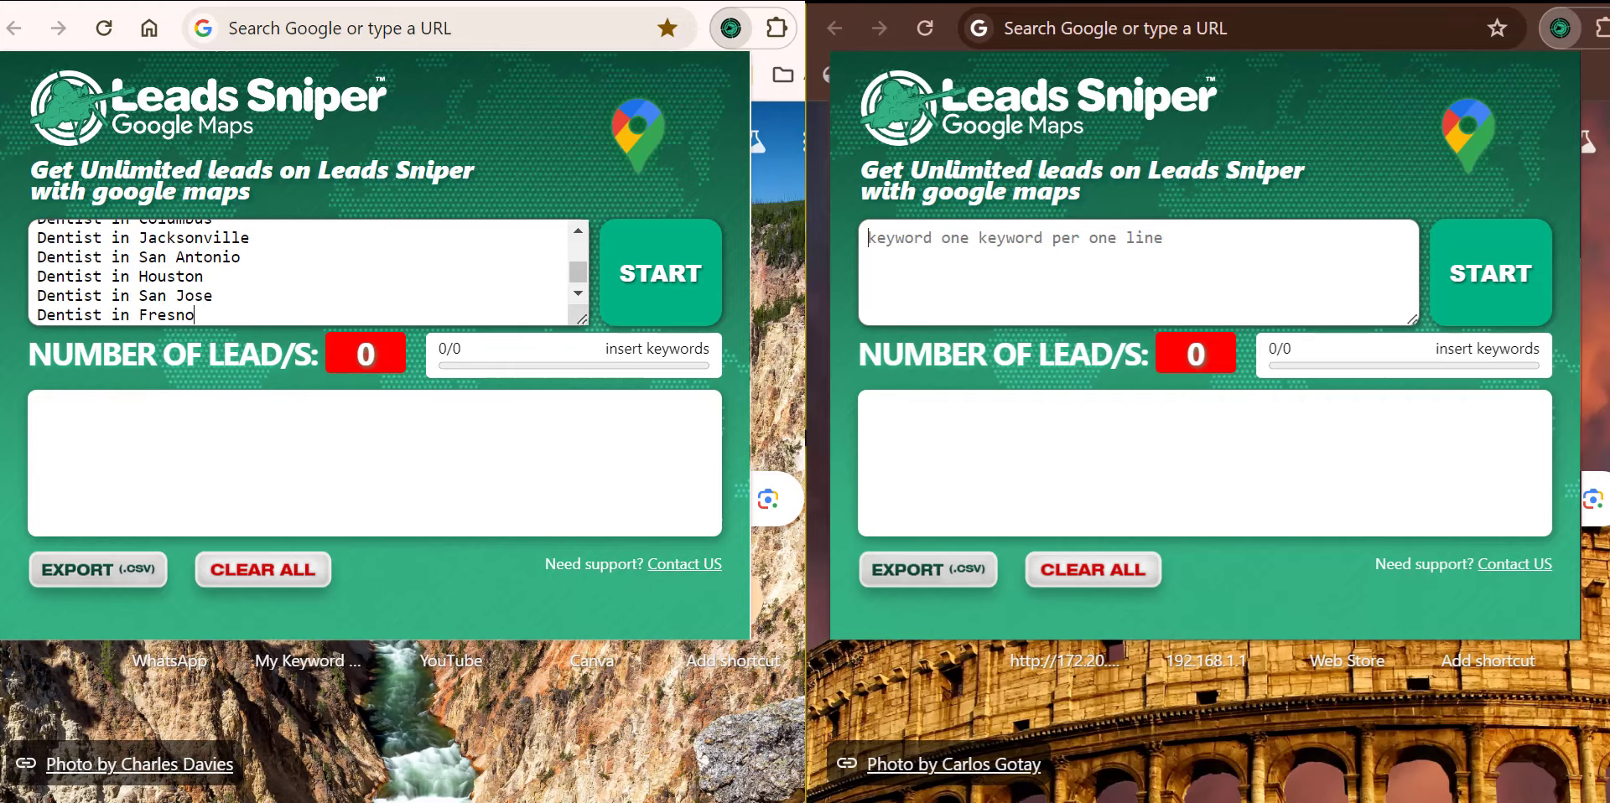
pyautogui.click(660, 273)
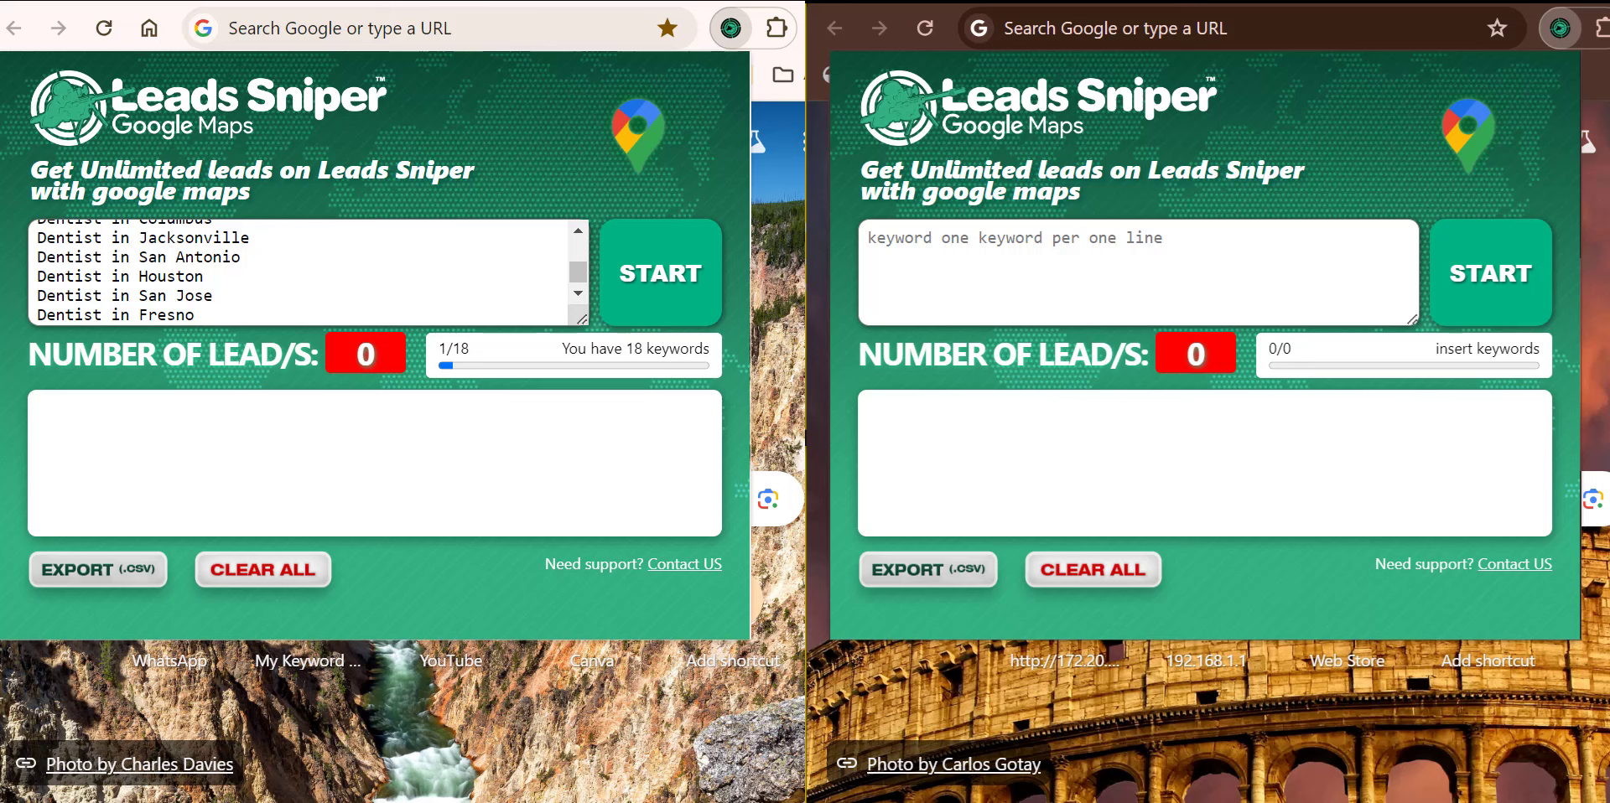
# Step: Review the full list of dentist keywords entered in Leads Sniper in the light-themed Chrome window, from San Francisco down to Fresno
pyautogui.moveTo(577, 272); pyautogui.dragTo(578, 250)
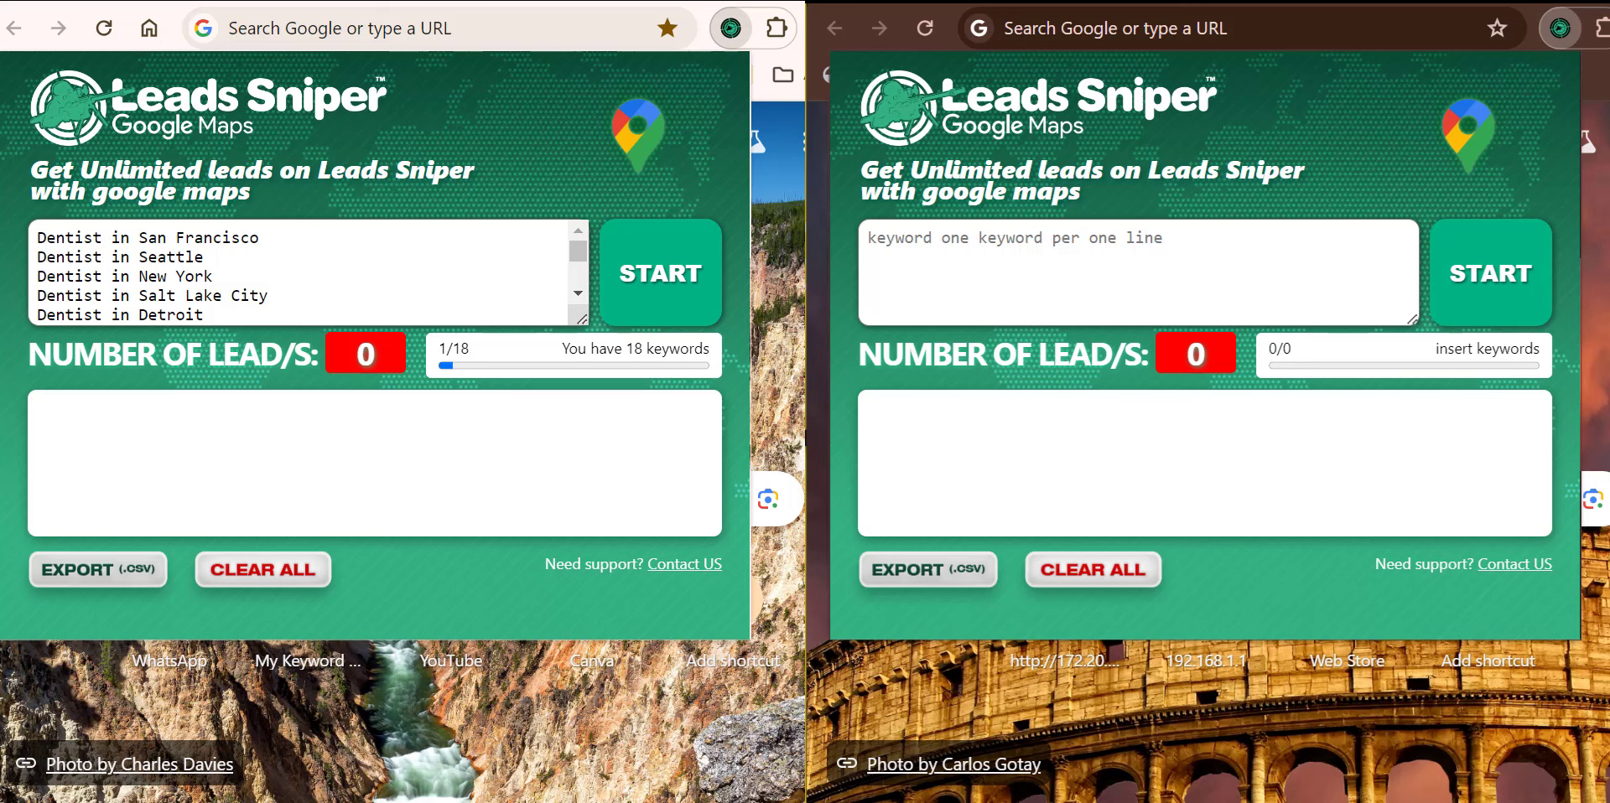
pyautogui.press('Down')
pyautogui.press('Down')
pyautogui.press('Down')
pyautogui.press('Down')
pyautogui.press('Down')
pyautogui.press('Down')
pyautogui.press('Down')
pyautogui.press('Down')
pyautogui.press('Down')
pyautogui.press('Down')
pyautogui.press('Down')
pyautogui.press('Down')
pyautogui.press('Down')
pyautogui.press('Down')
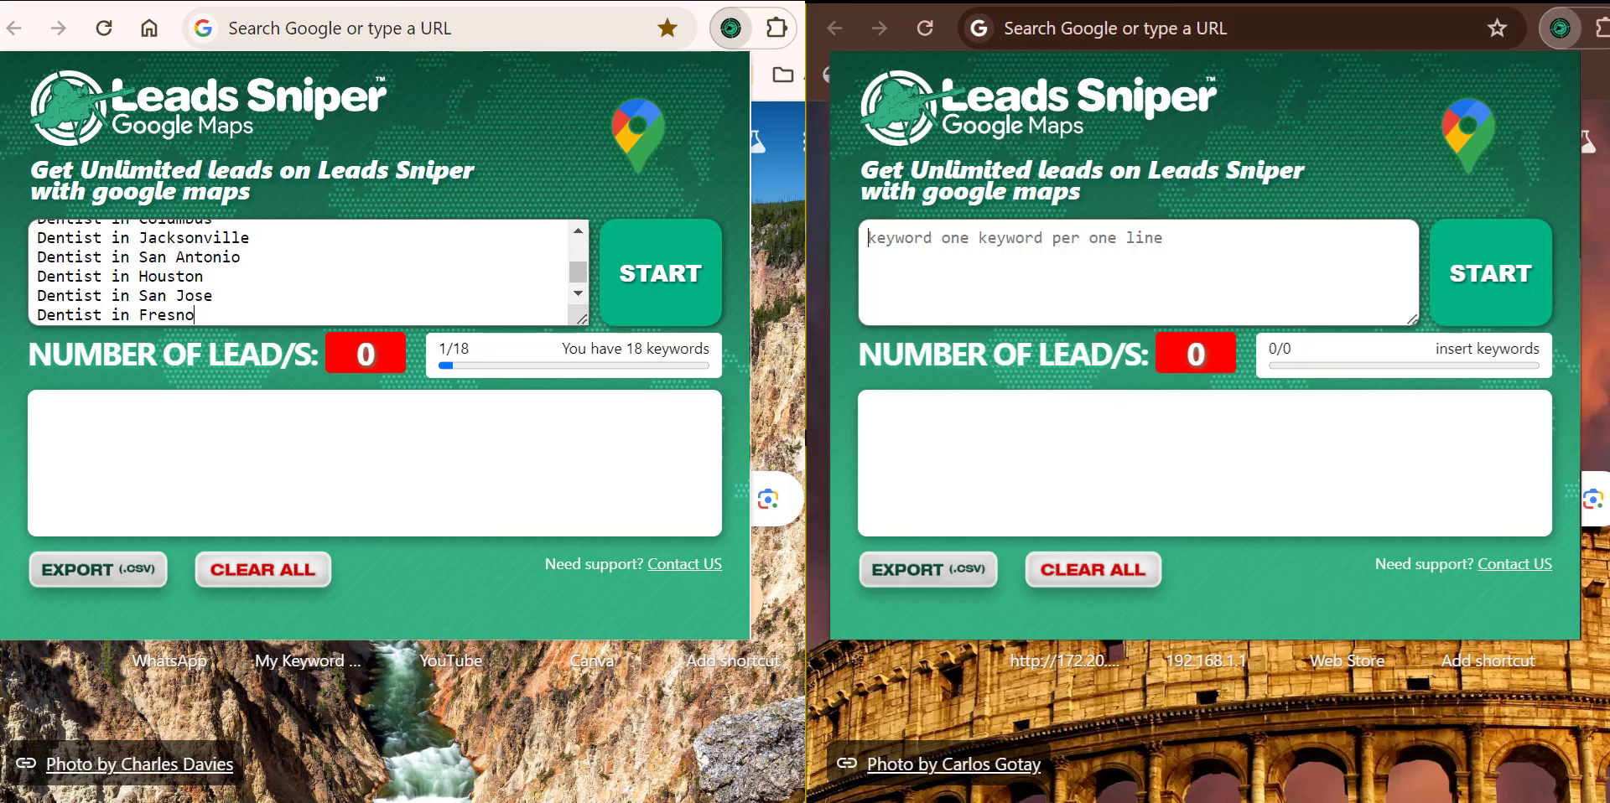
pyautogui.press('Up')
pyautogui.press('Up')
pyautogui.press('Up')
pyautogui.press('Up')
pyautogui.press('Up')
pyautogui.press('Up')
pyautogui.press('Up')
pyautogui.press('Up')
pyautogui.press('Up')
pyautogui.press('Up')
pyautogui.press('Up')
pyautogui.press('Up')
pyautogui.press('Up')
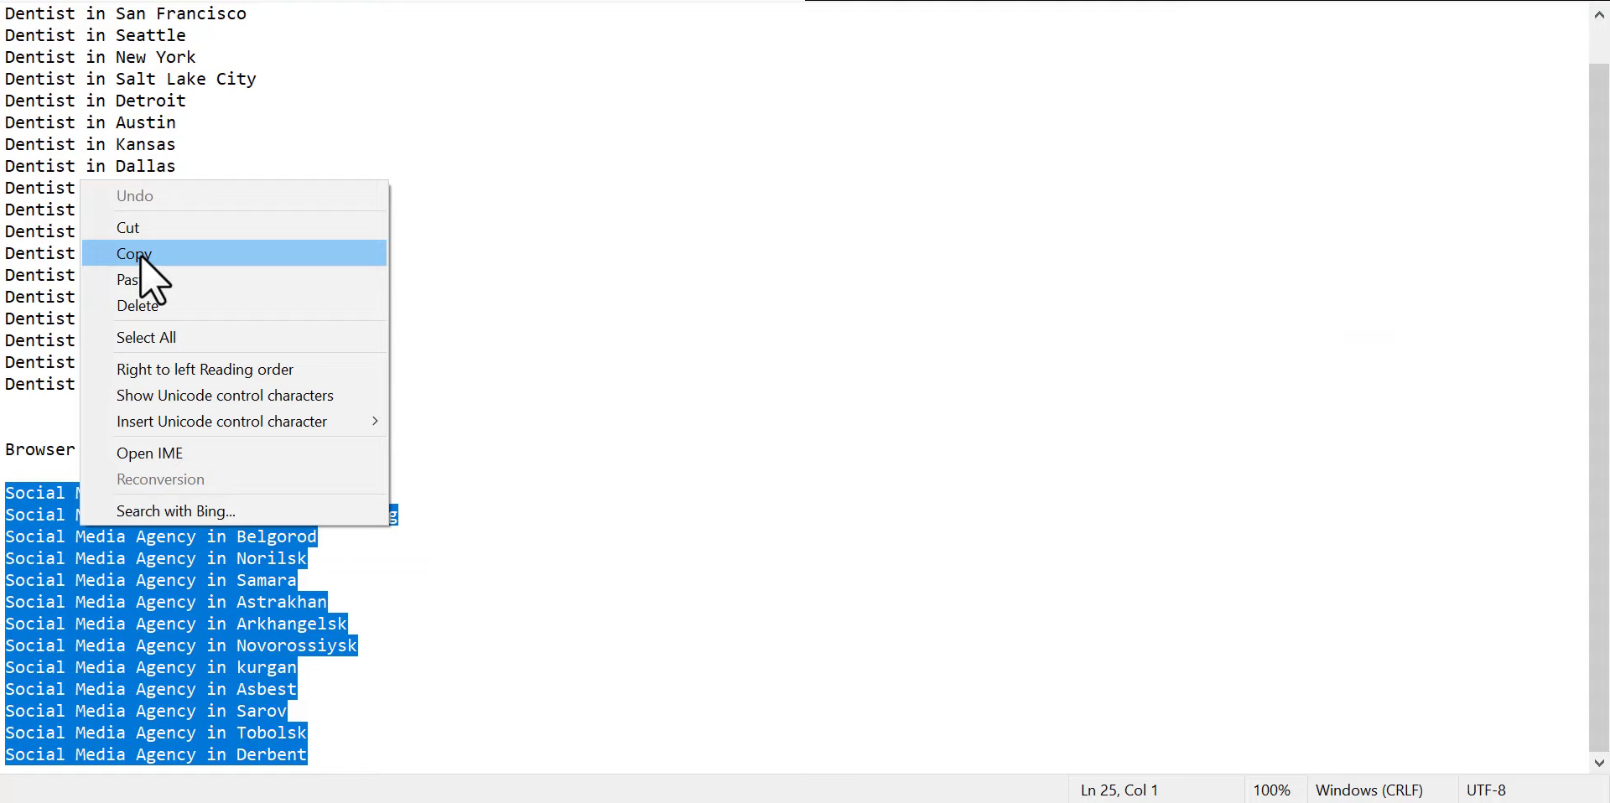
# Step: Copy the Social Media Agency keywords from the text file into Leads Sniper in the dark-themed Chrome window and start scraping
pyautogui.click(385, 254)
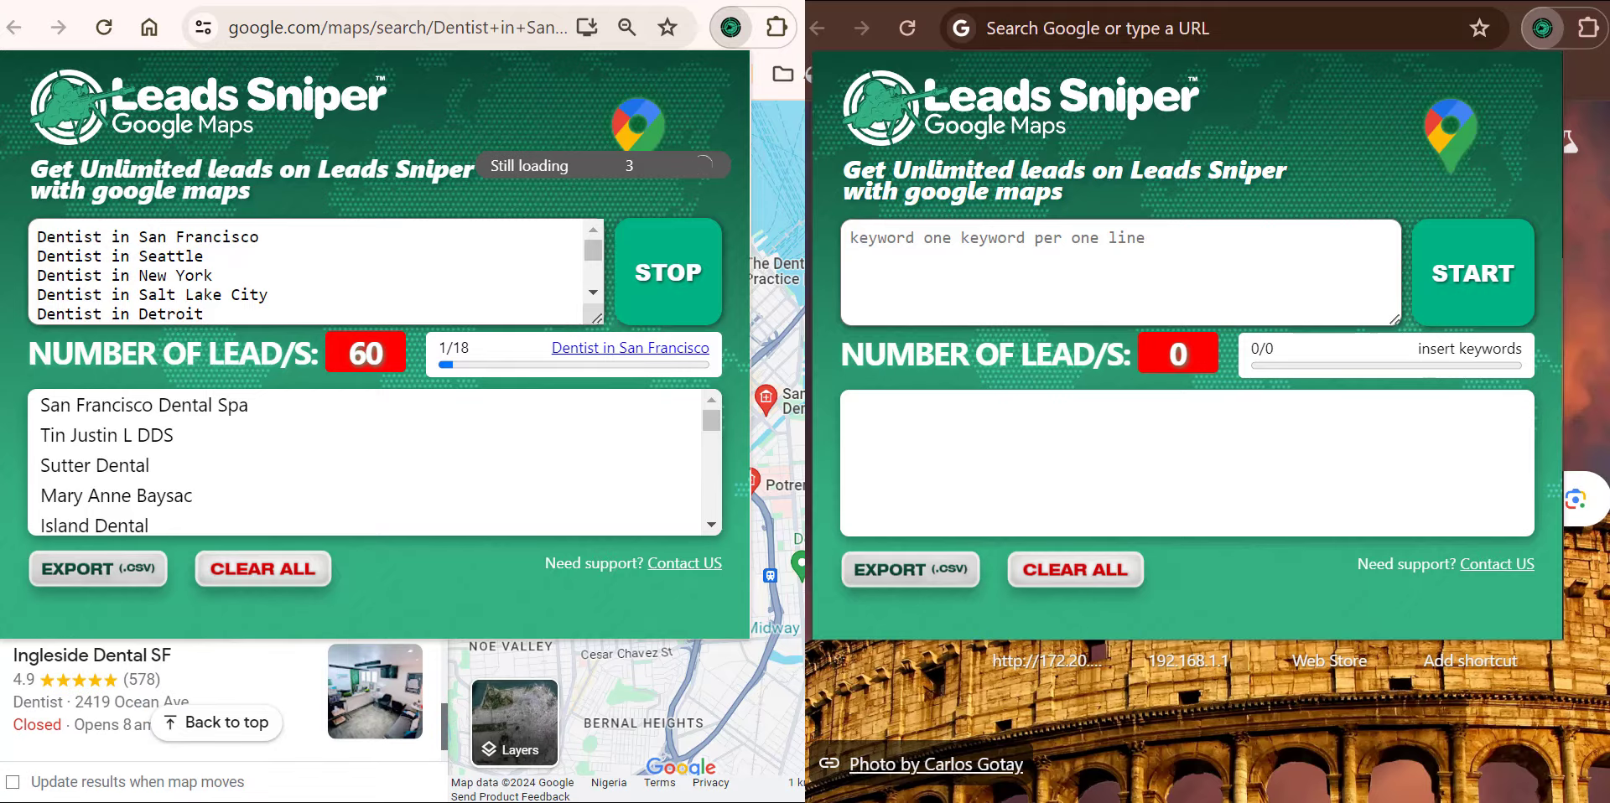
pyautogui.rightClick(937, 268)
pyautogui.click(980, 514)
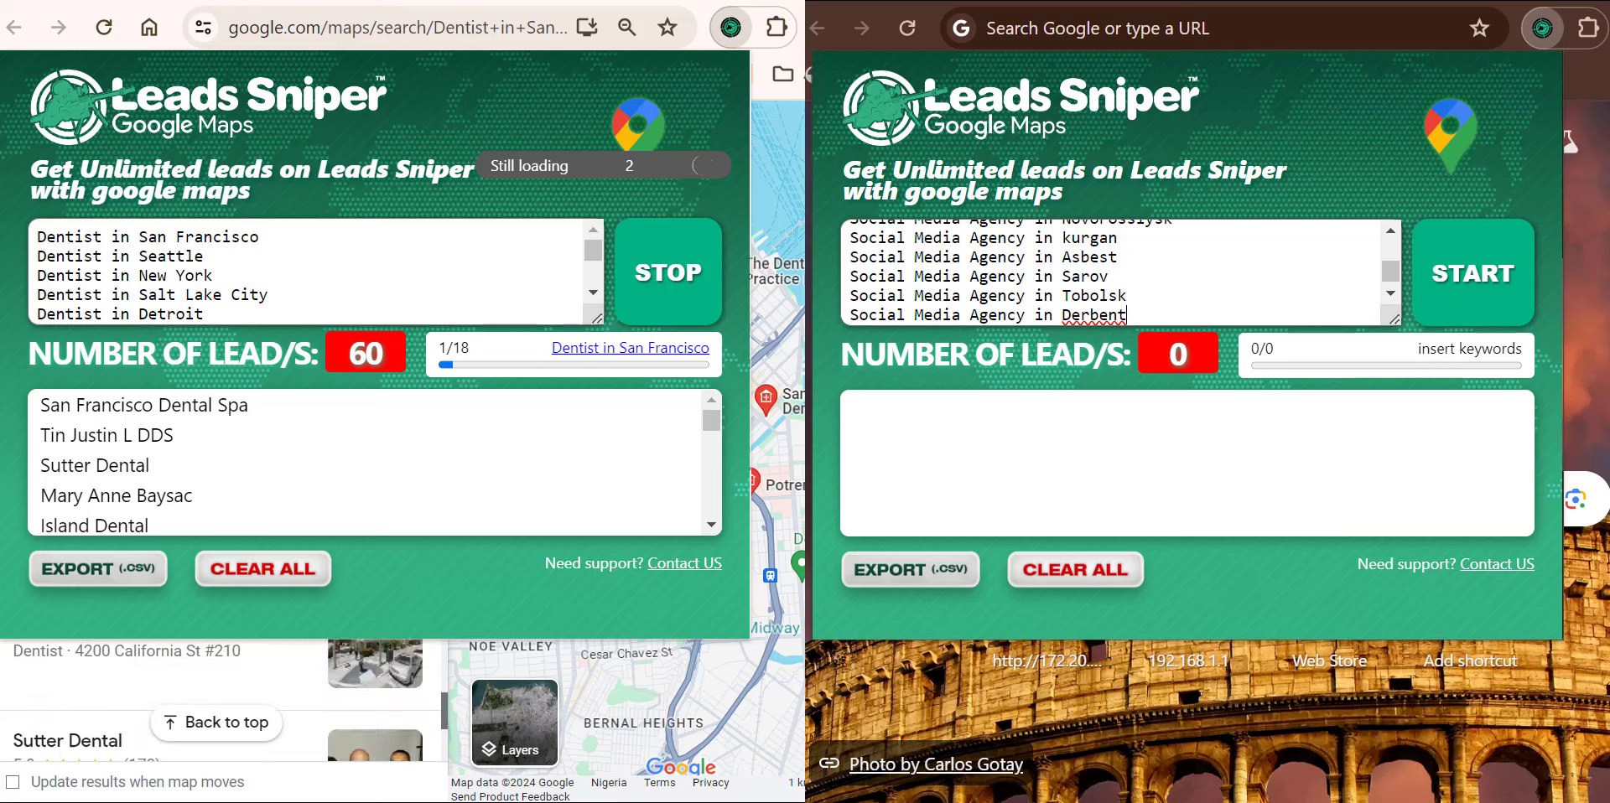
pyautogui.click(1473, 273)
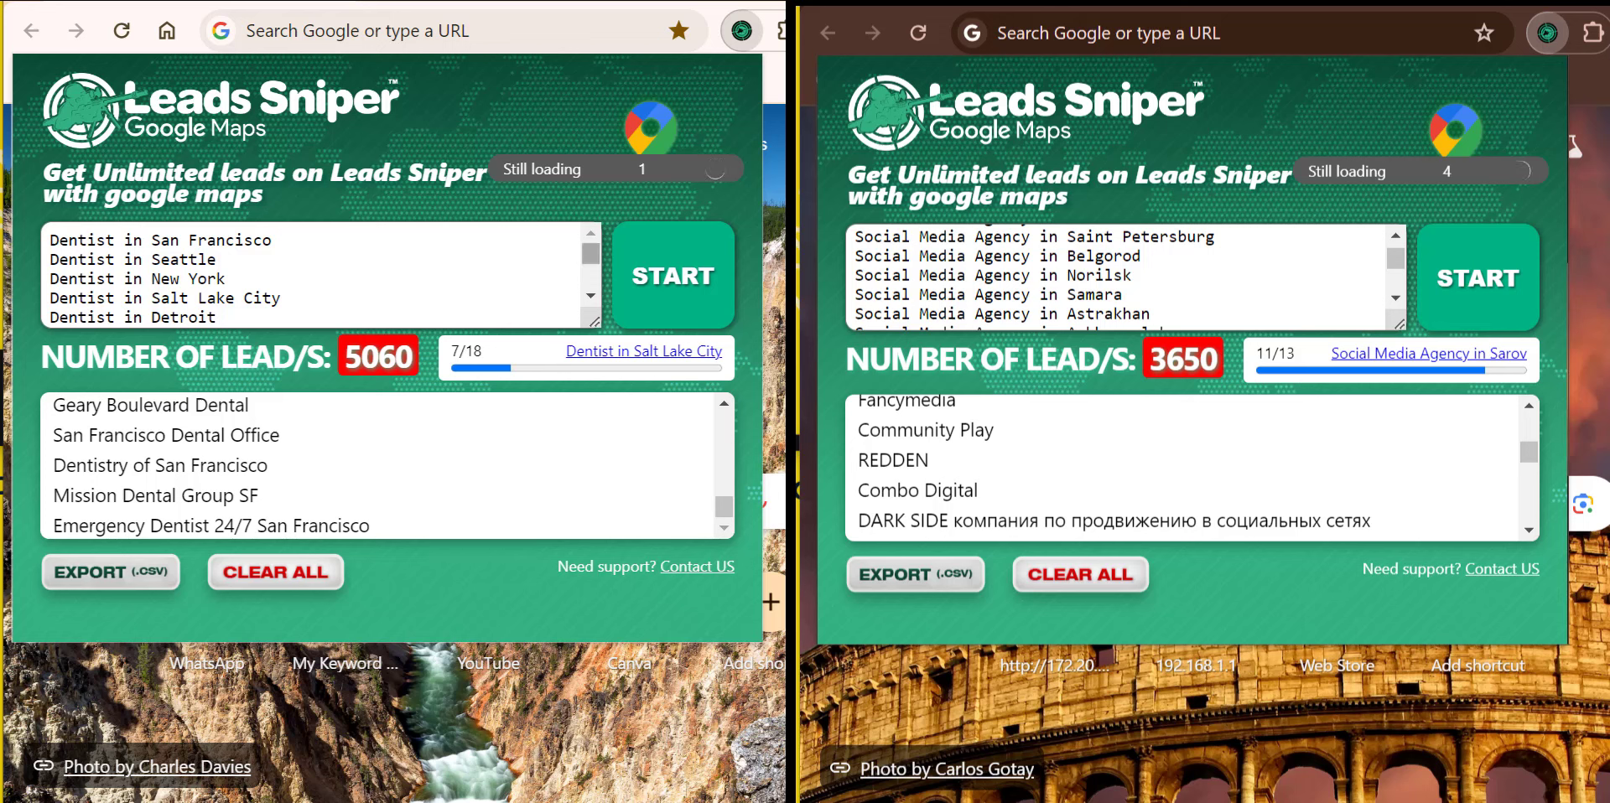
pyautogui.scroll(-3, 319, 275)
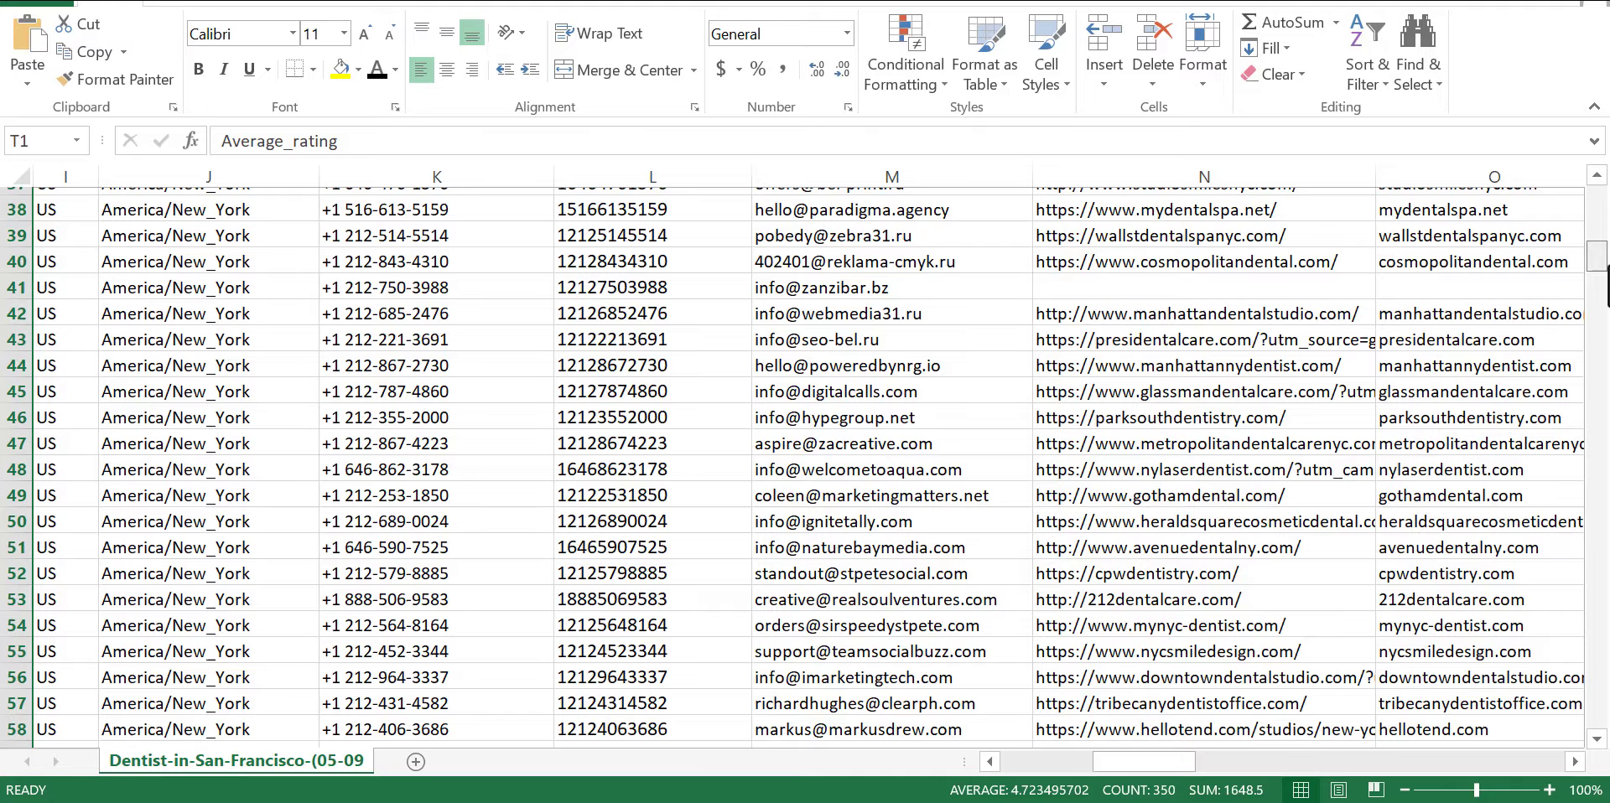
# Step: Examine the timezone, phone, email, website and domain columns of the exported dentist spreadsheet, and return to the Keyword column in the first rows
pyautogui.scroll(-4, 805, 469)
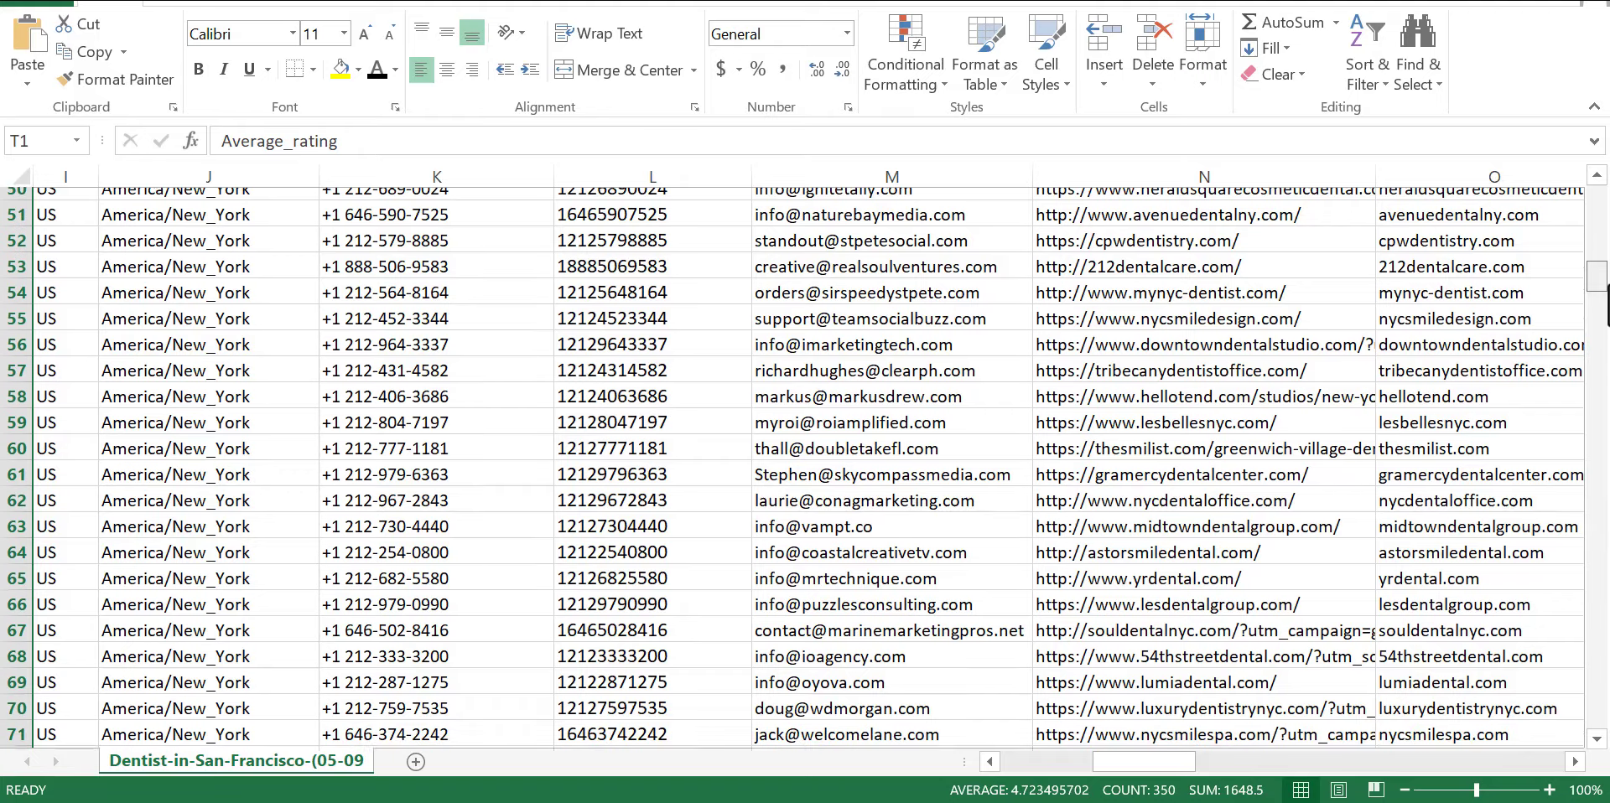
pyautogui.scroll(-1, 804, 469)
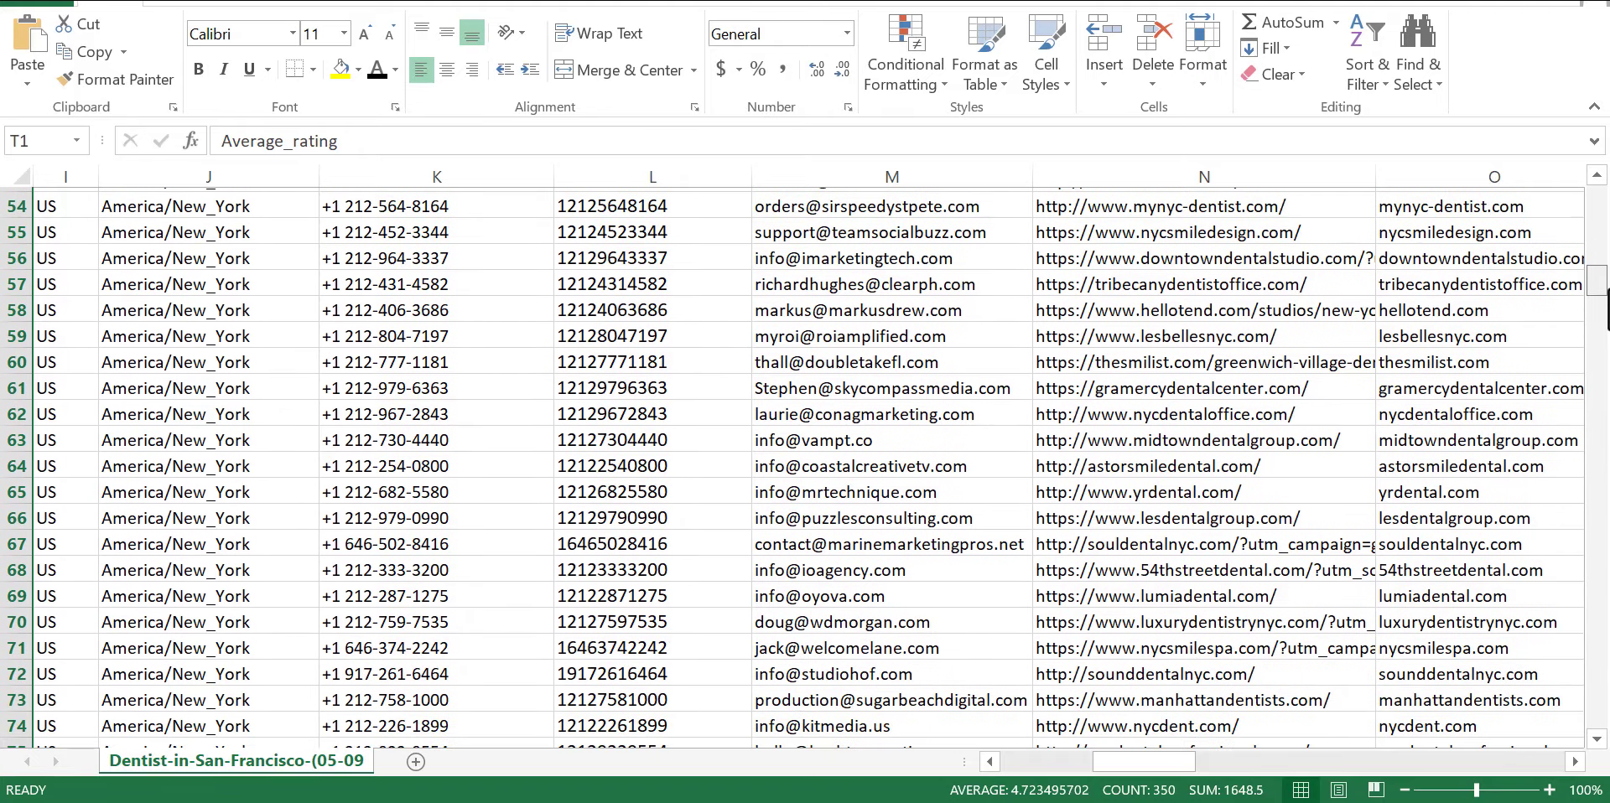
pyautogui.scroll(-2, 805, 470)
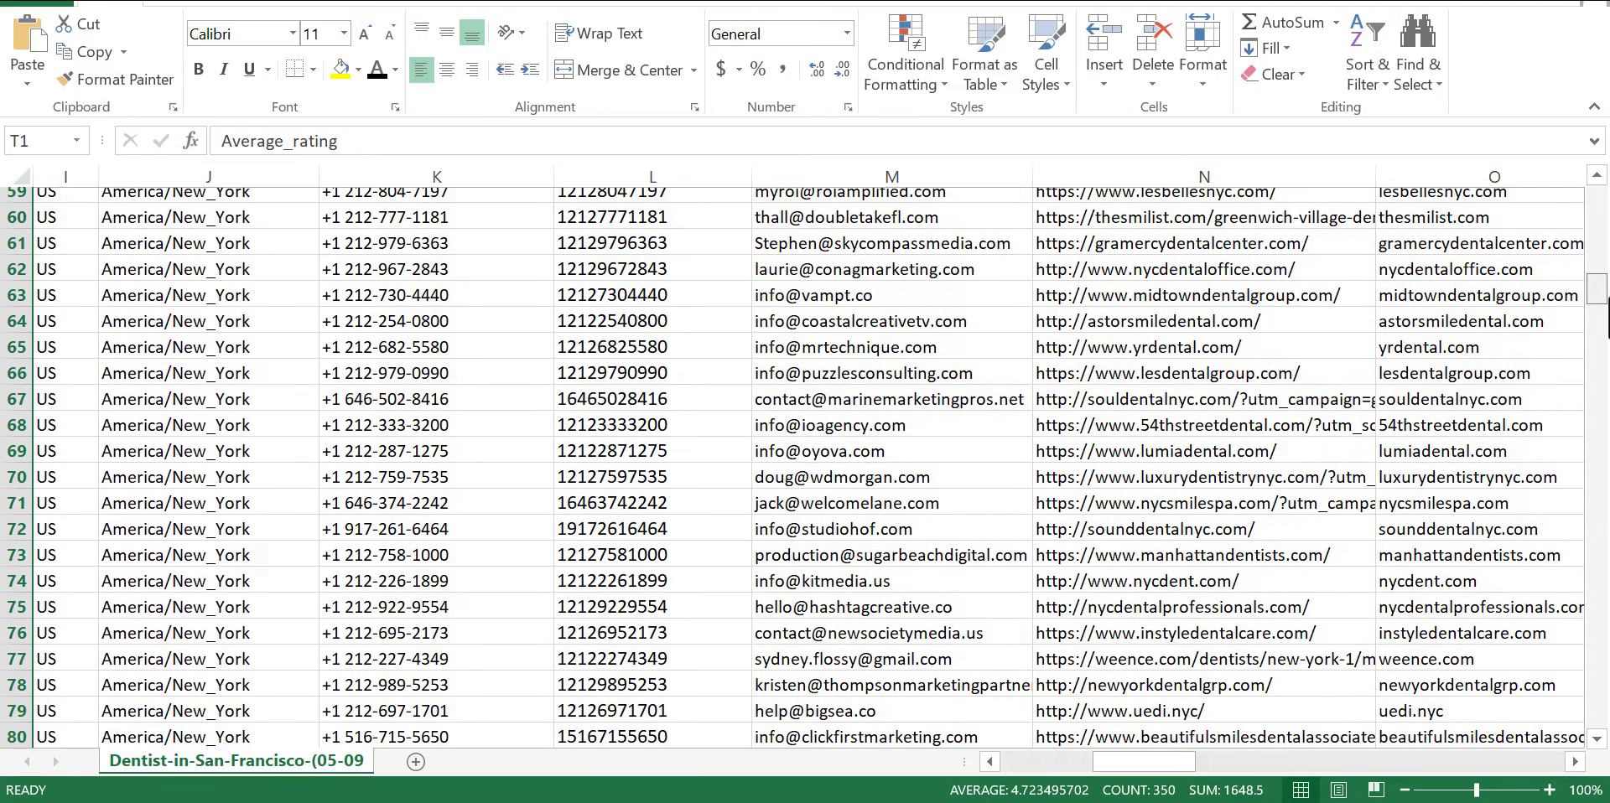
pyautogui.scroll(-2, 805, 469)
pyautogui.scroll(20, 805, 469)
pyautogui.moveTo(1144, 762); pyautogui.dragTo(1043, 796)
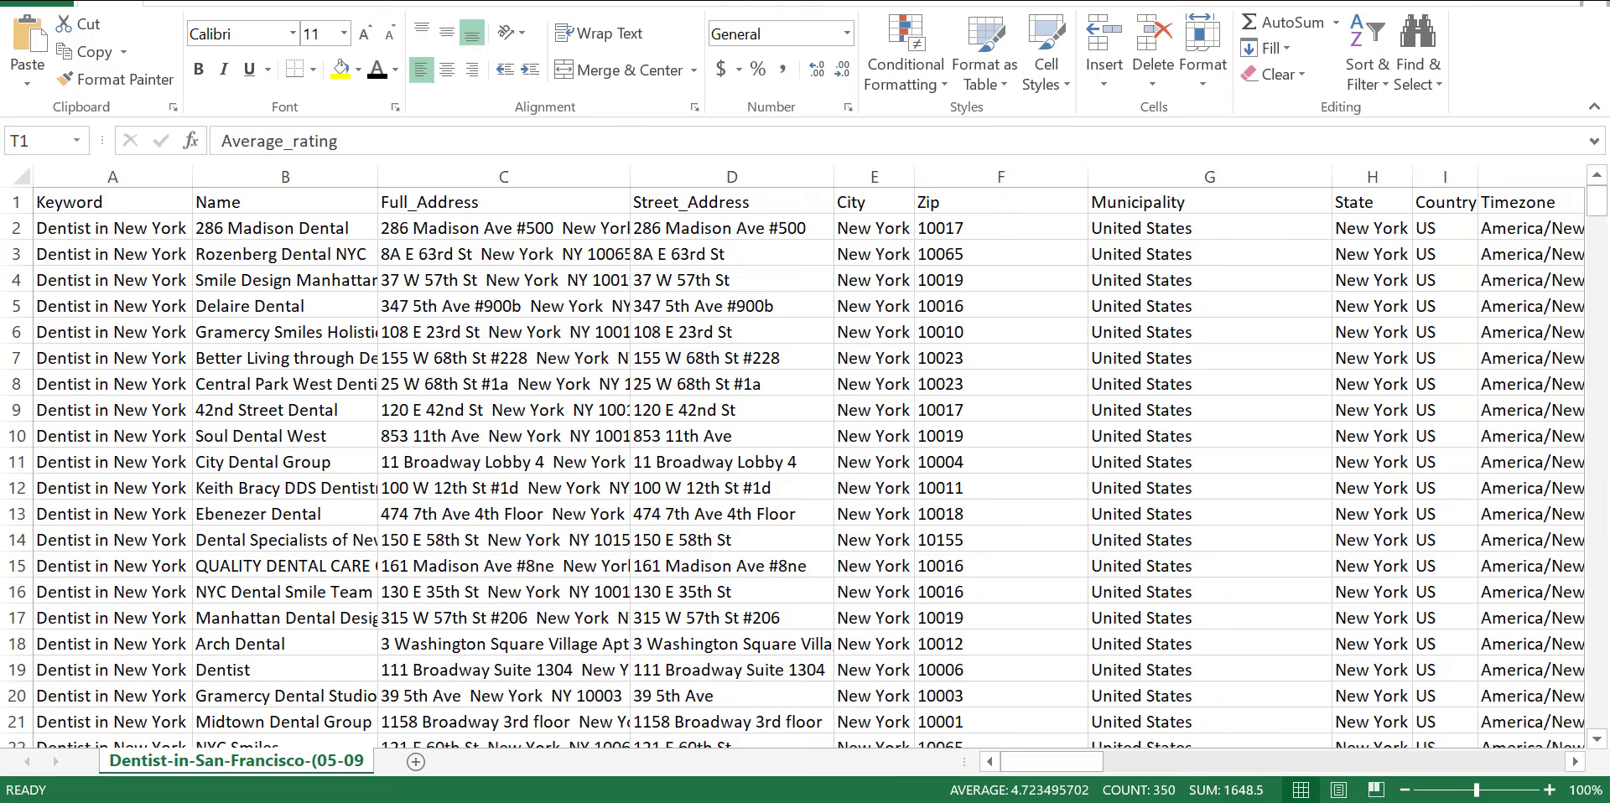
# Step: Select the facebook_url, linkedin_url, twitter_url, instagram_url and youtube_url columns together in the spreadsheet
pyautogui.hotkey('ctrl', 'space')
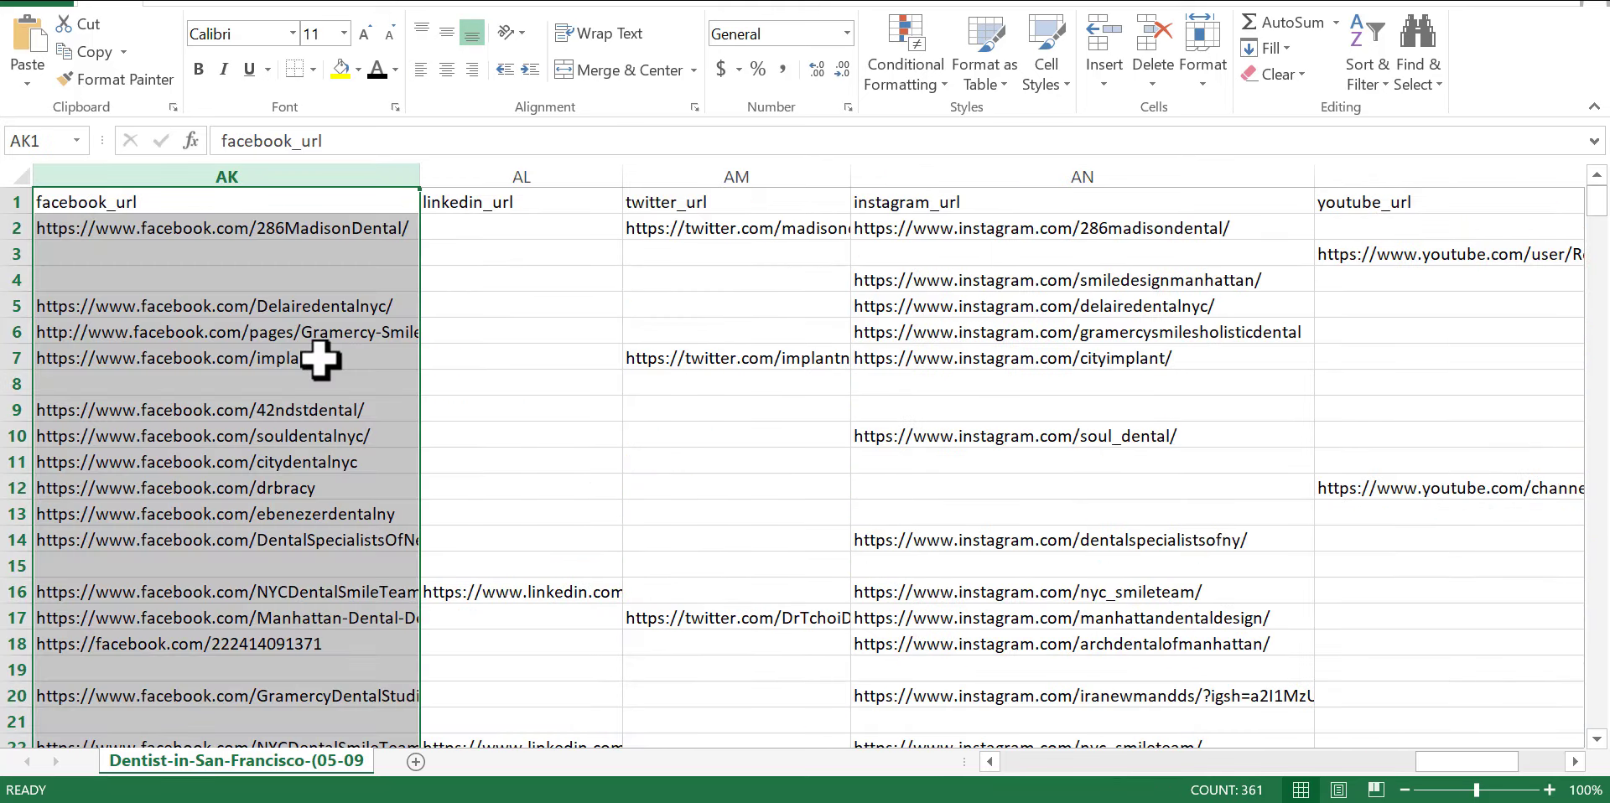
pyautogui.keyDown('ctrl'); pyautogui.click(579, 172); pyautogui.keyUp('ctrl')
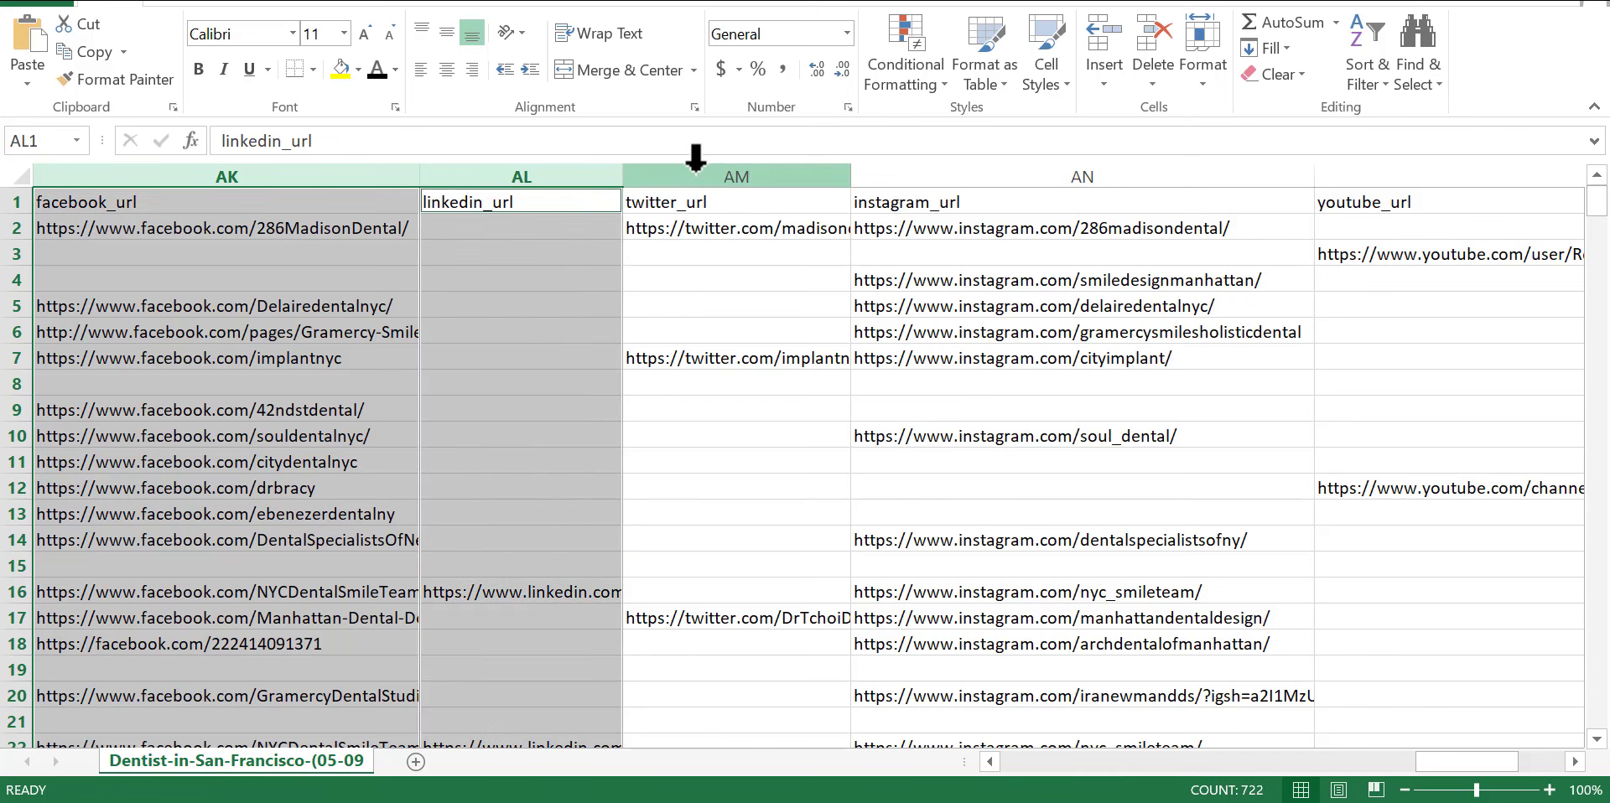
pyautogui.keyDown('ctrl'); pyautogui.click(762, 176); pyautogui.keyUp('ctrl')
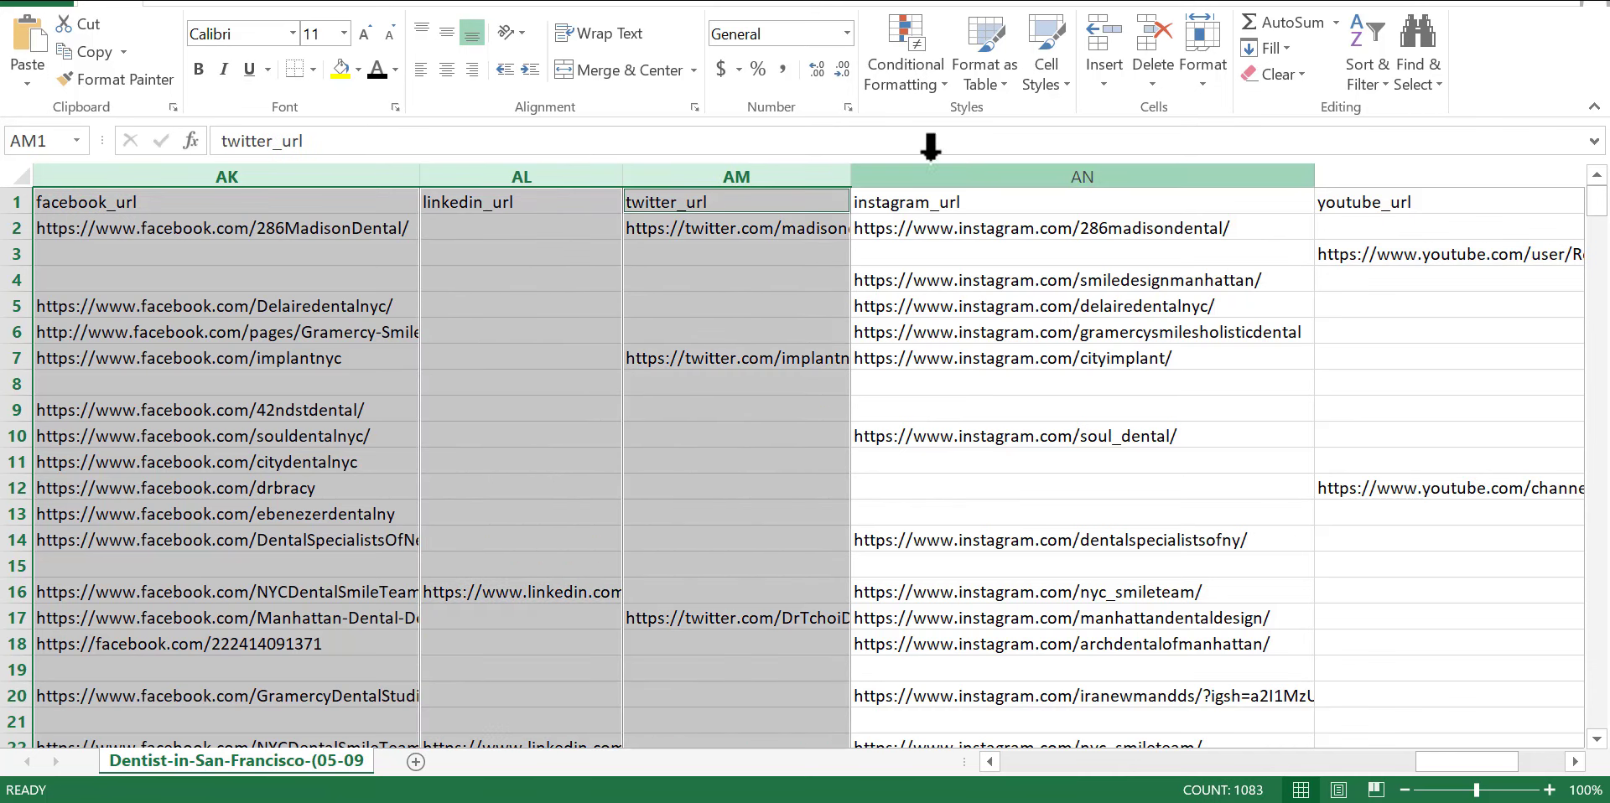
pyautogui.keyDown('ctrl'); pyautogui.click(1124, 172); pyautogui.keyUp('ctrl')
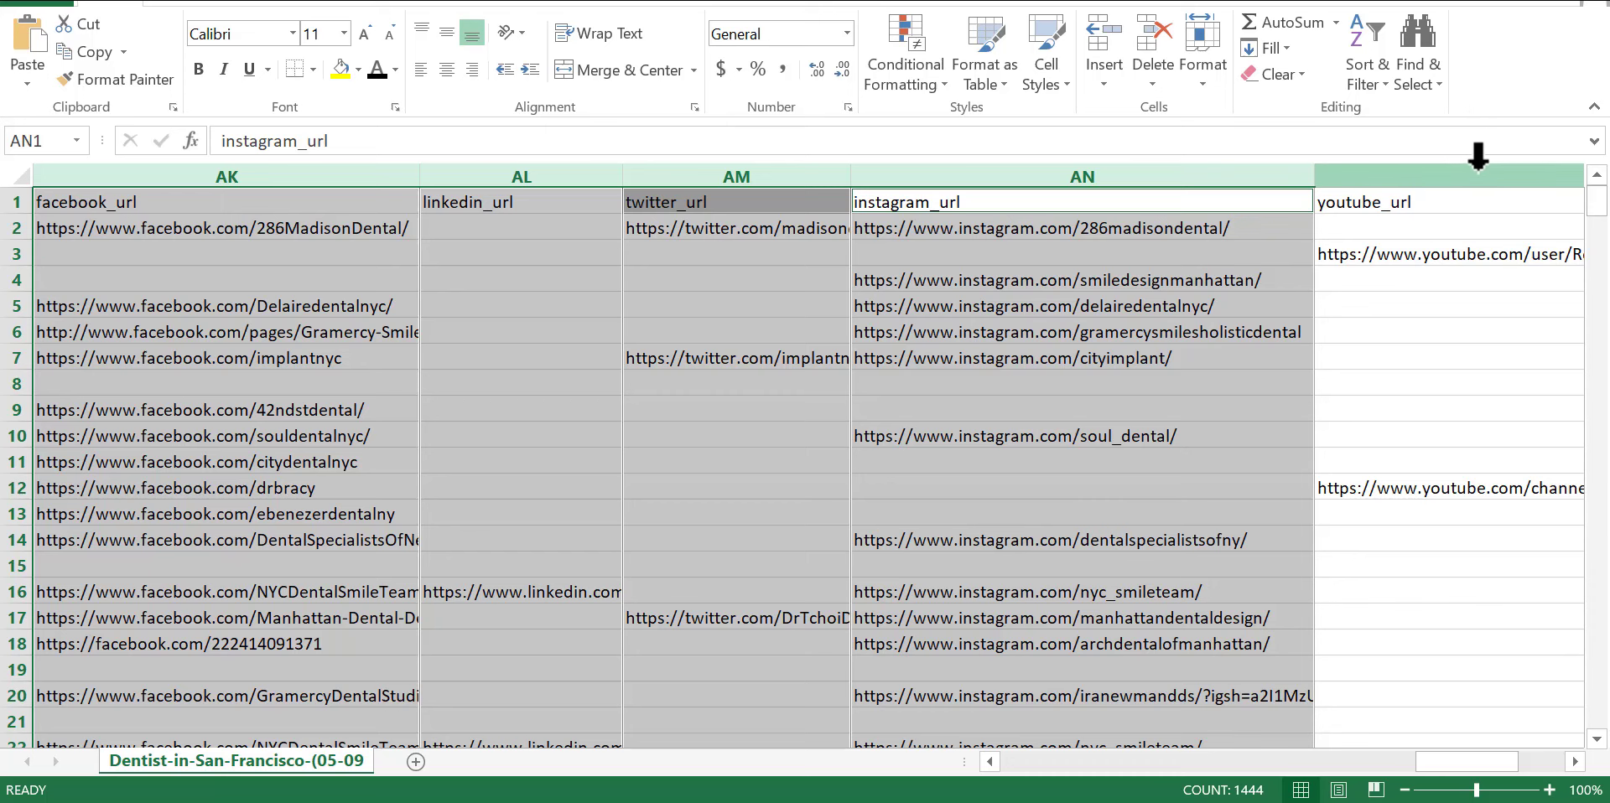
pyautogui.keyDown('ctrl'); pyautogui.click(1477, 174); pyautogui.keyUp('ctrl')
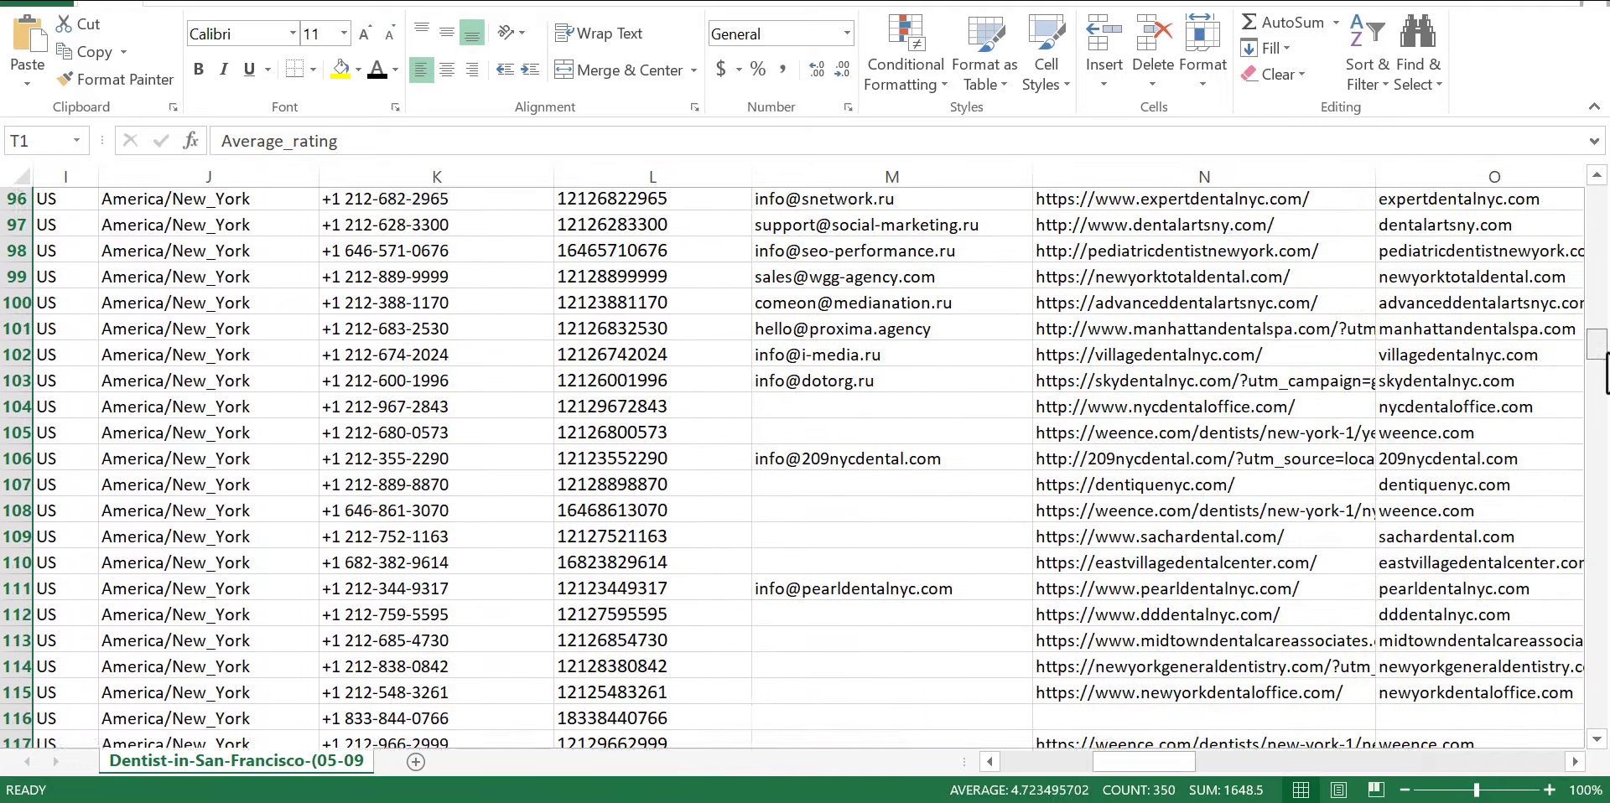
# Step: Examine the phone, email and website entries further down the exported leads, beyond row 96
pyautogui.scroll(-15, 805, 467)
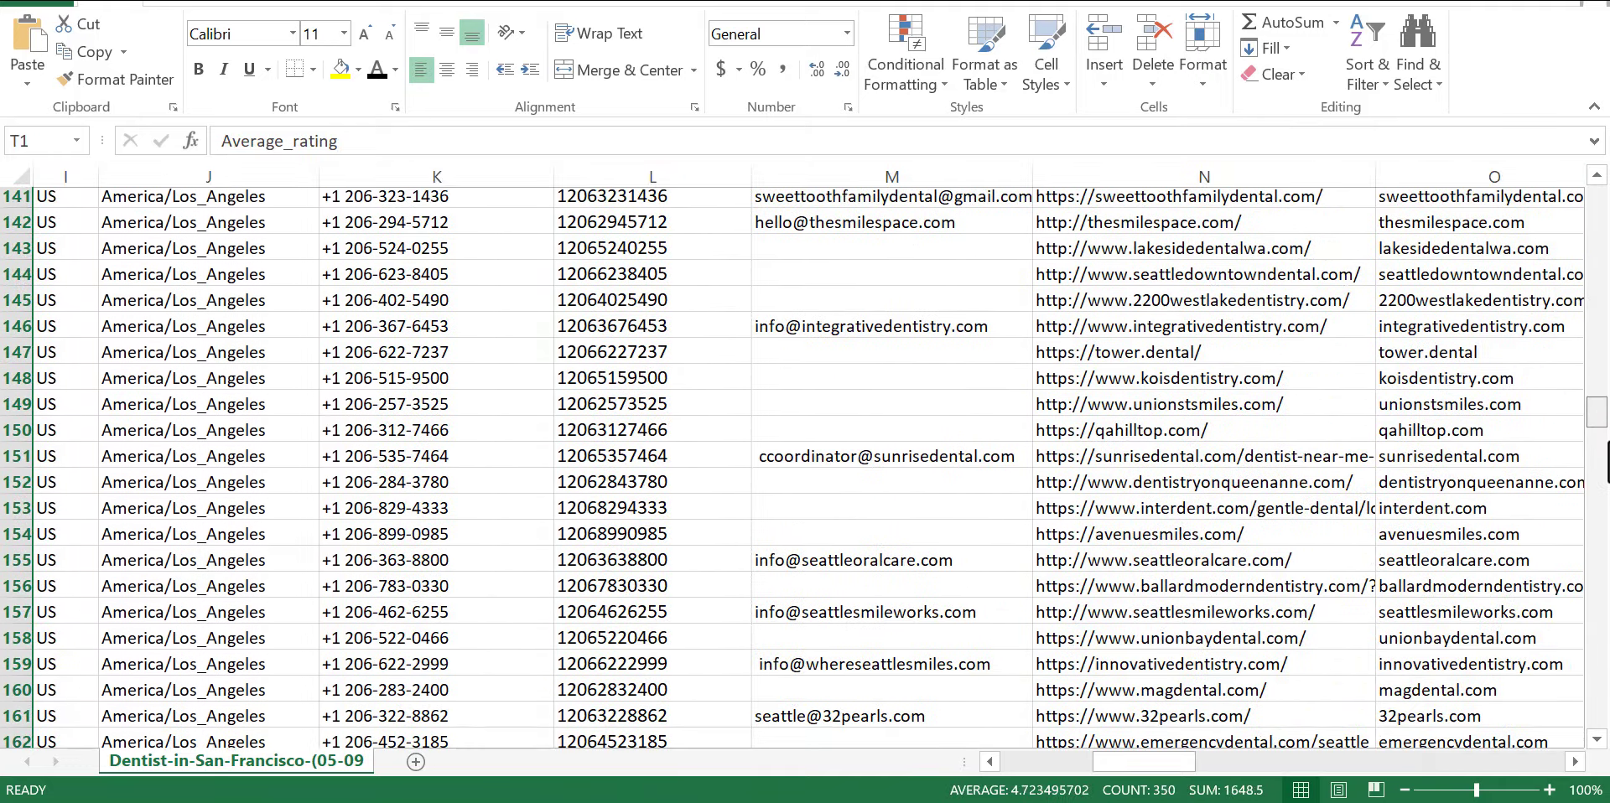
pyautogui.scroll(-8, 805, 468)
pyautogui.scroll(7, 805, 468)
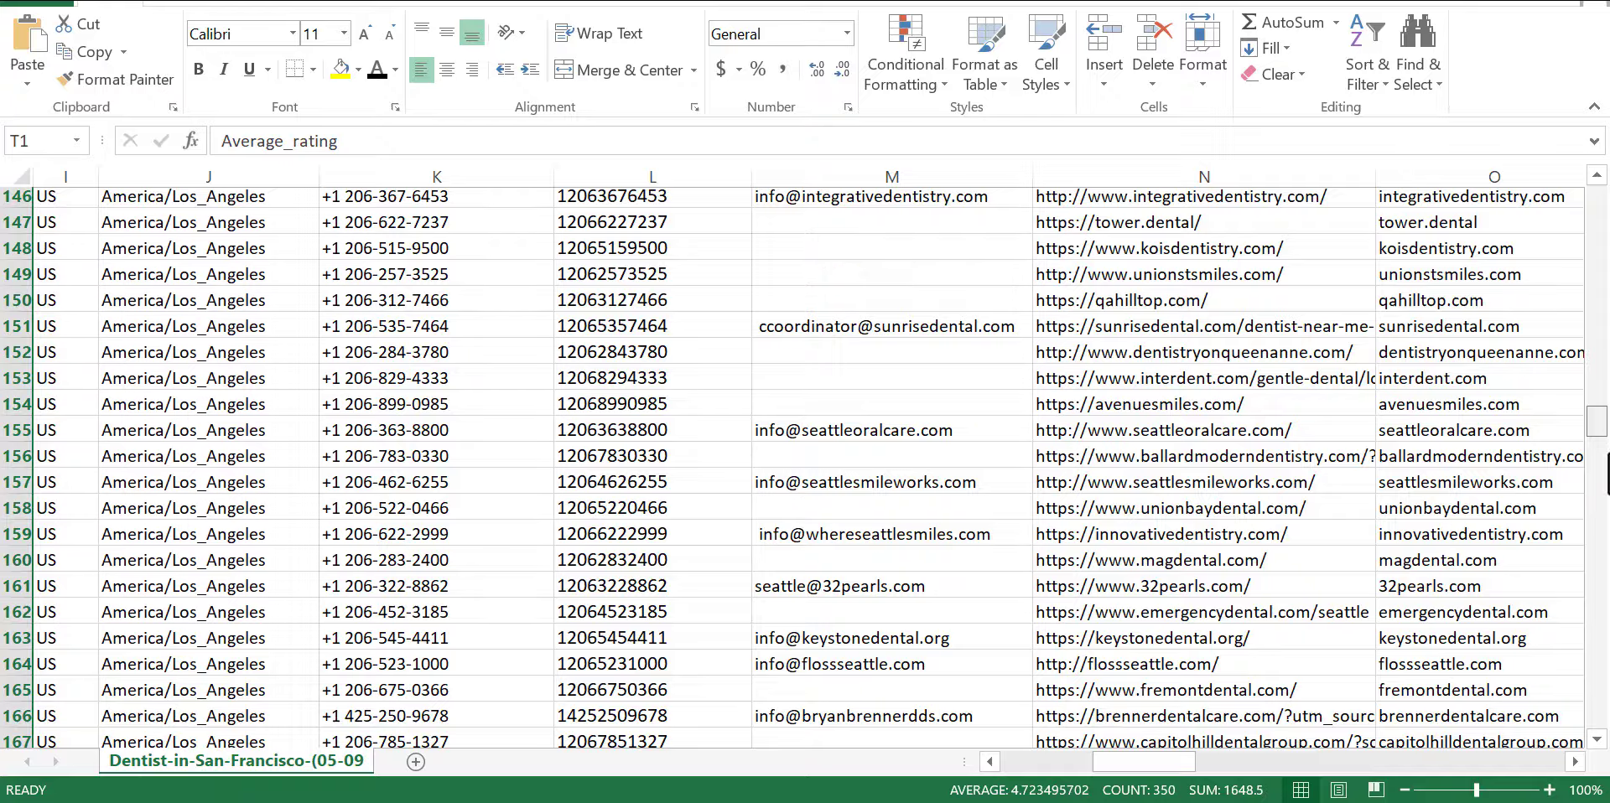
pyautogui.scroll(-17, 805, 468)
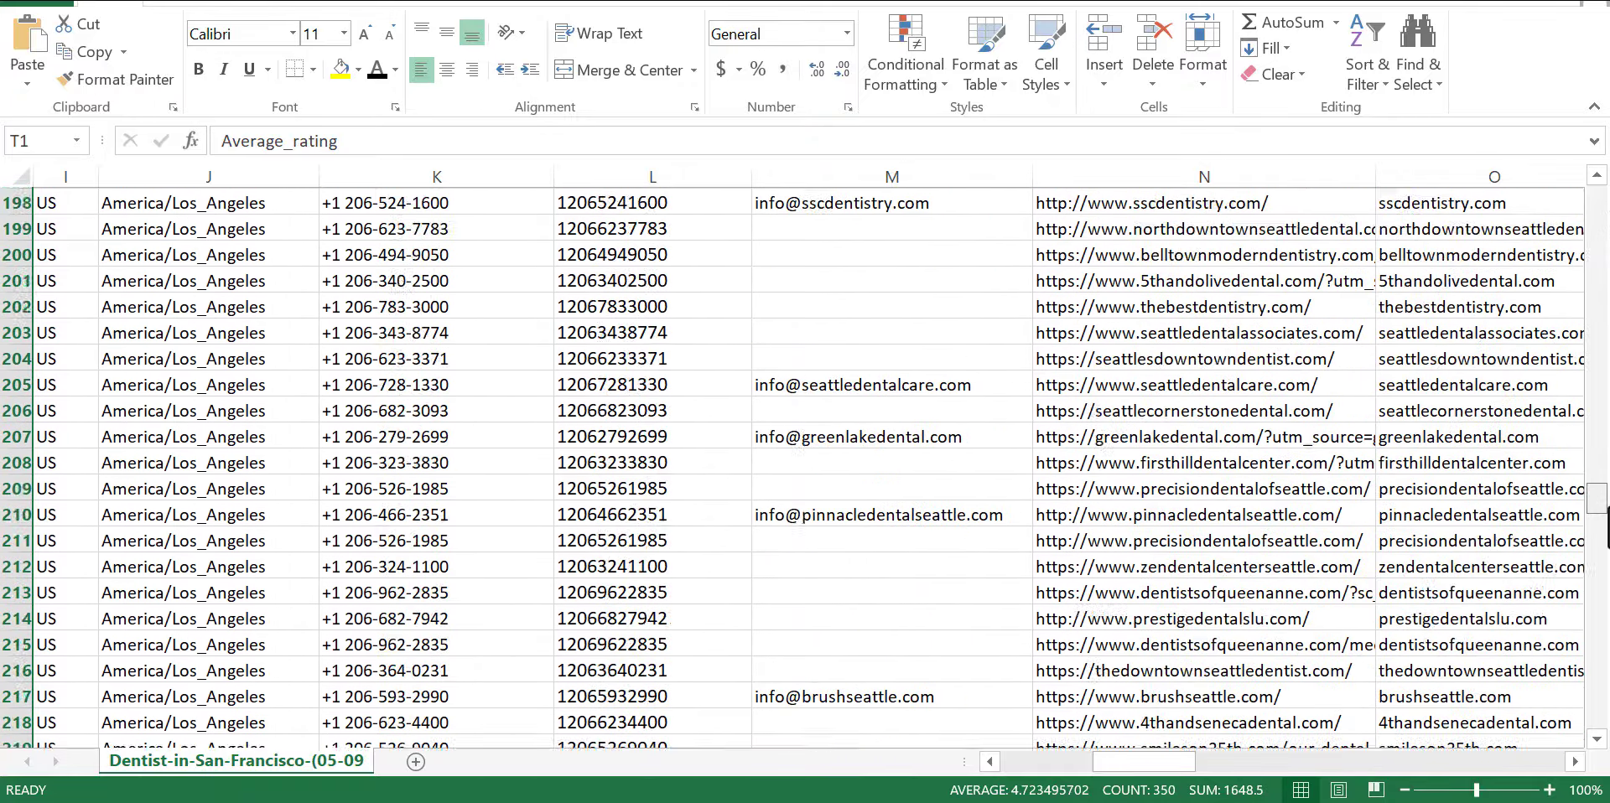
pyautogui.moveTo(1606, 510); pyautogui.dragTo(1605, 413)
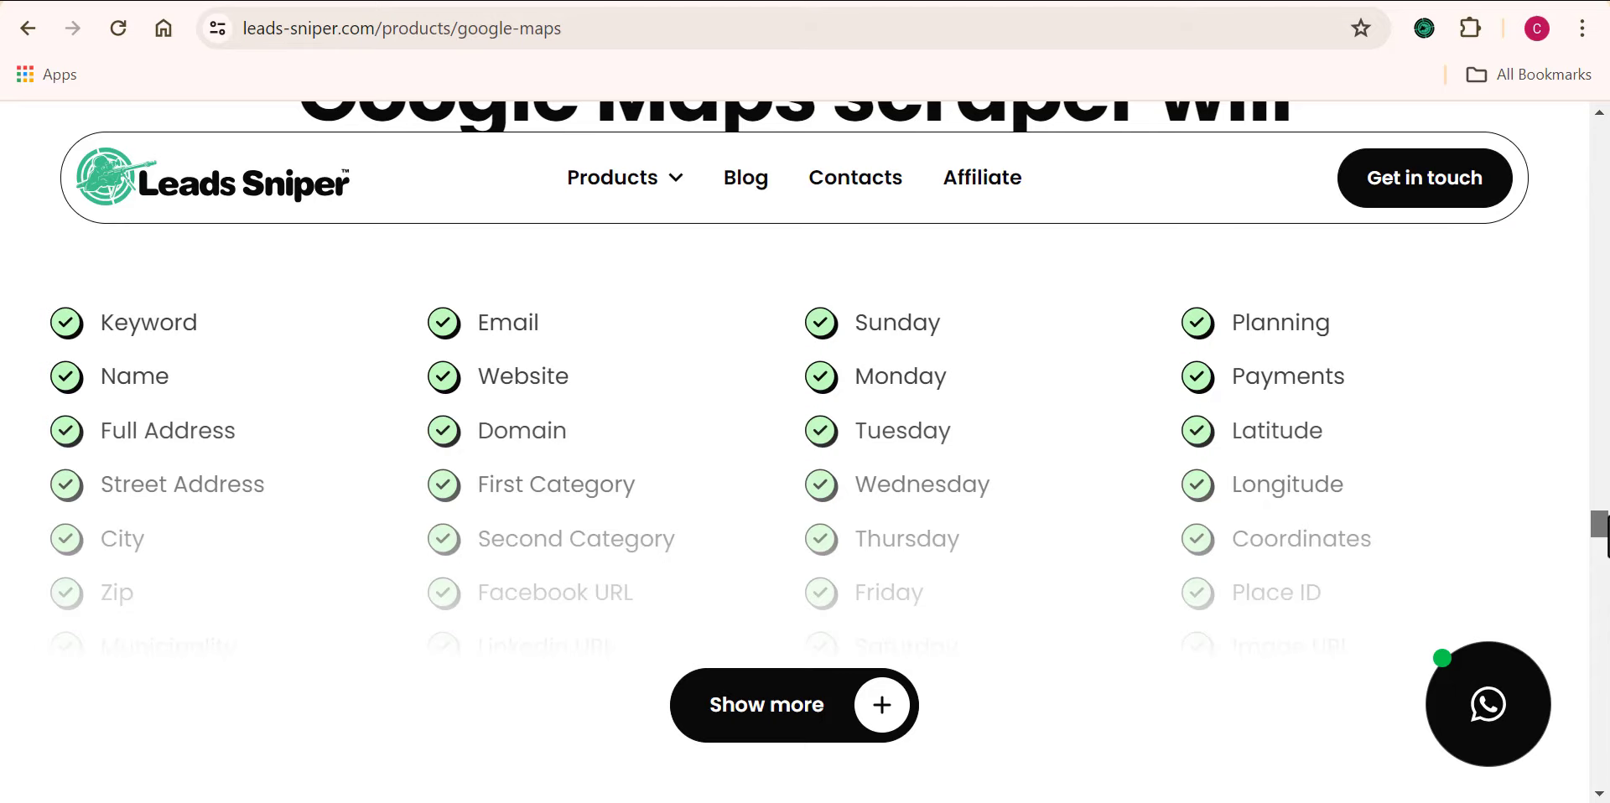
# Step: Examine the data fields on Leads Sniper's Google Maps scraper page, and the scraping tools, benefits and video testimonial on its home page
pyautogui.moveTo(1605, 536); pyautogui.dragTo(1606, 578)
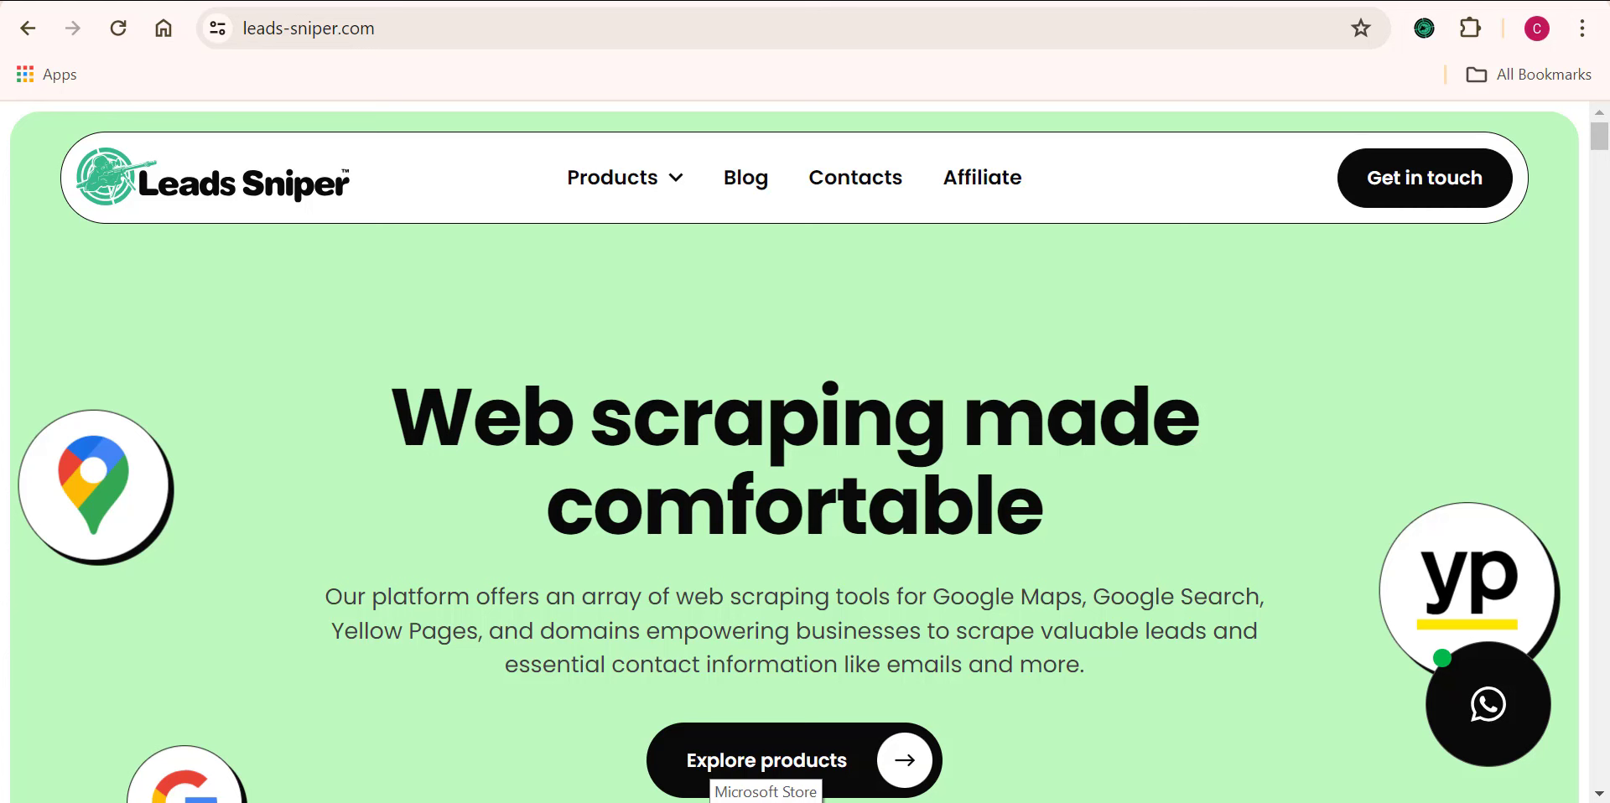
pyautogui.moveTo(679, 178)
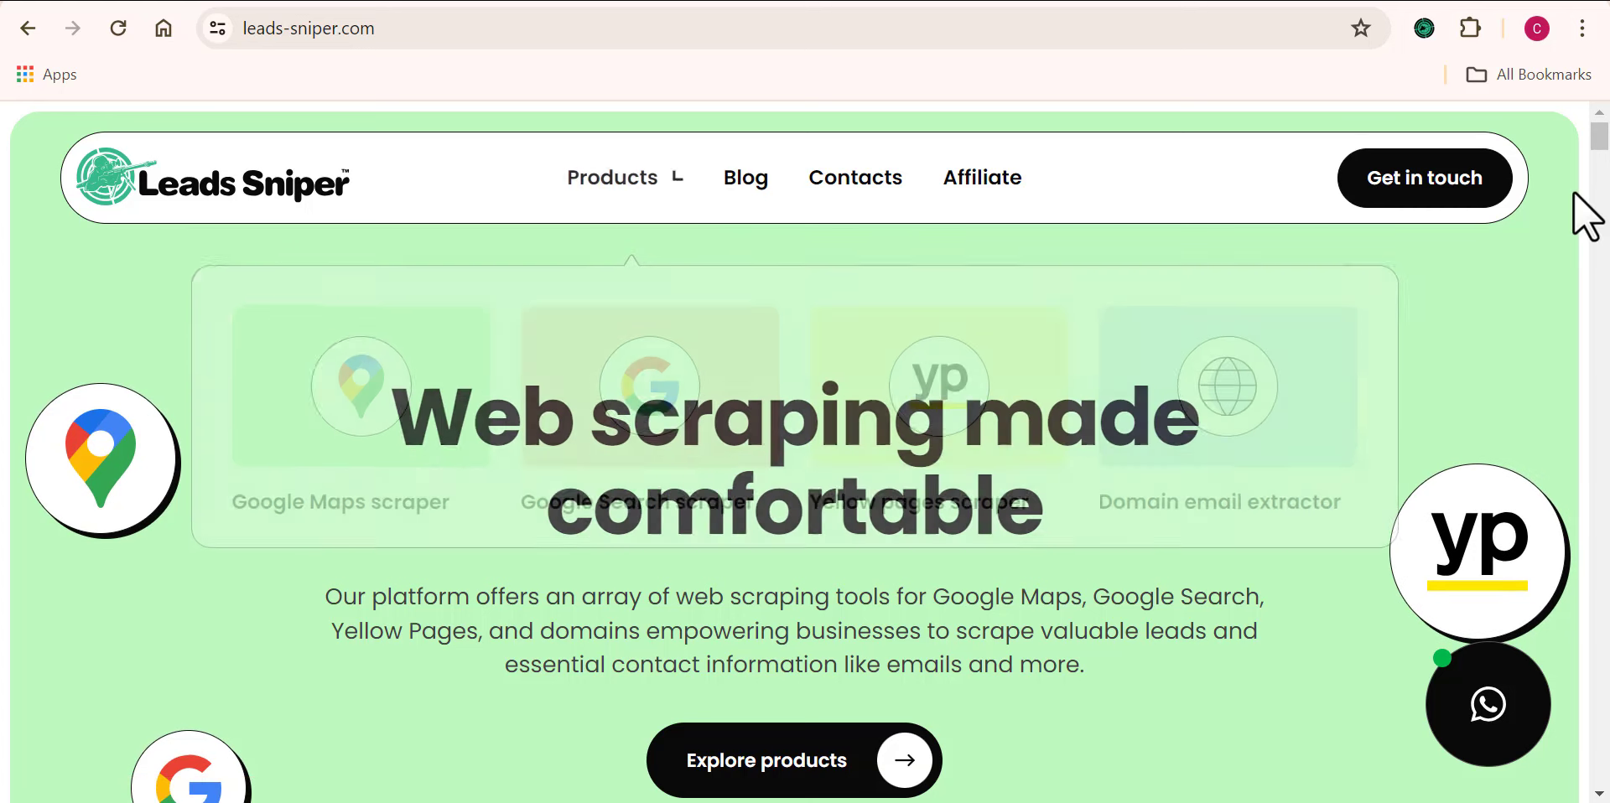
pyautogui.scroll(-2, 1596, 149)
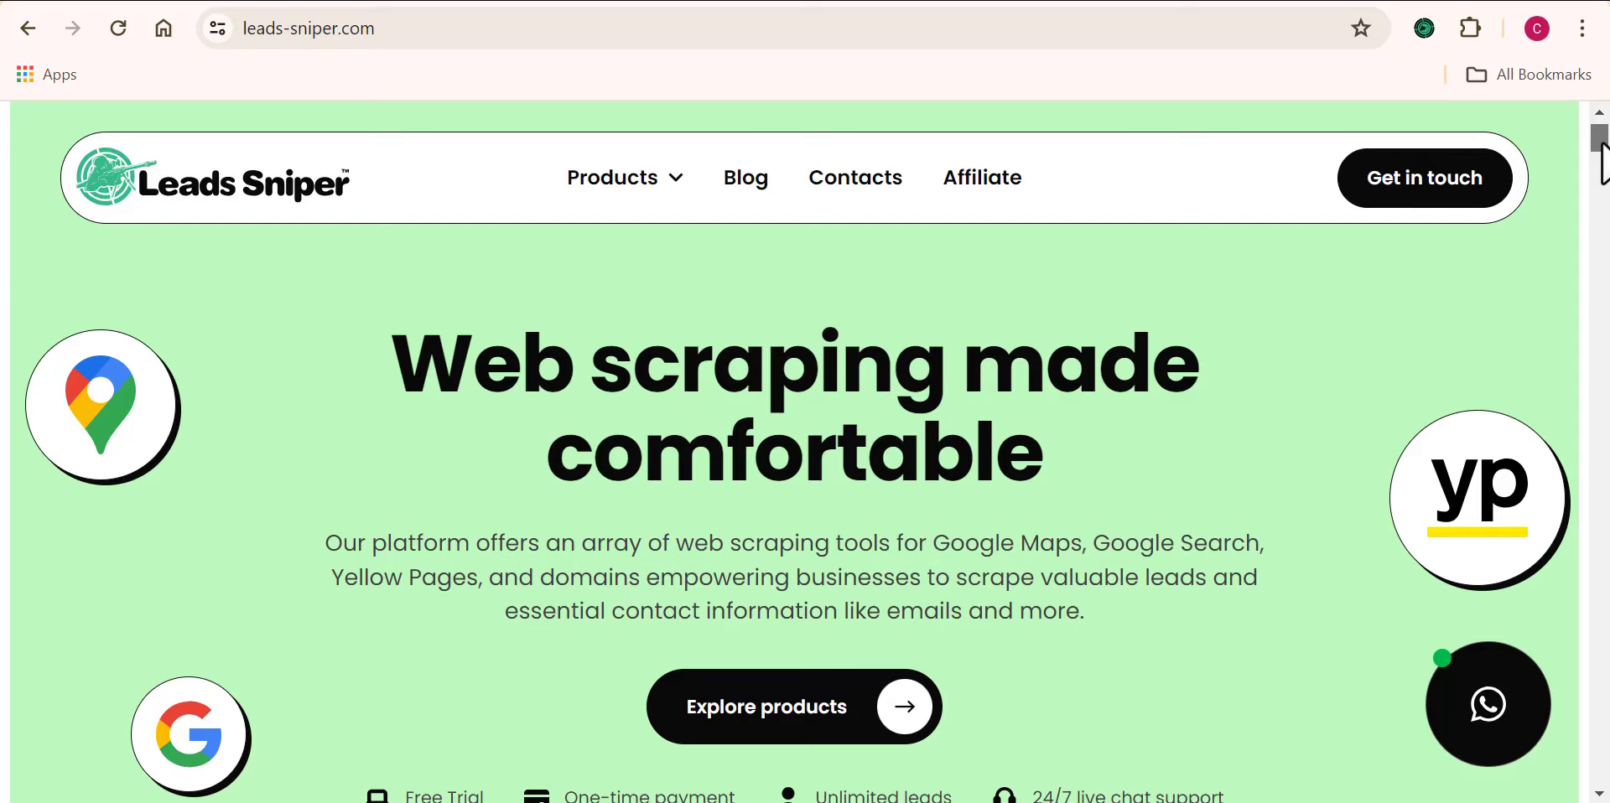
pyautogui.scroll(-8, 1601, 149)
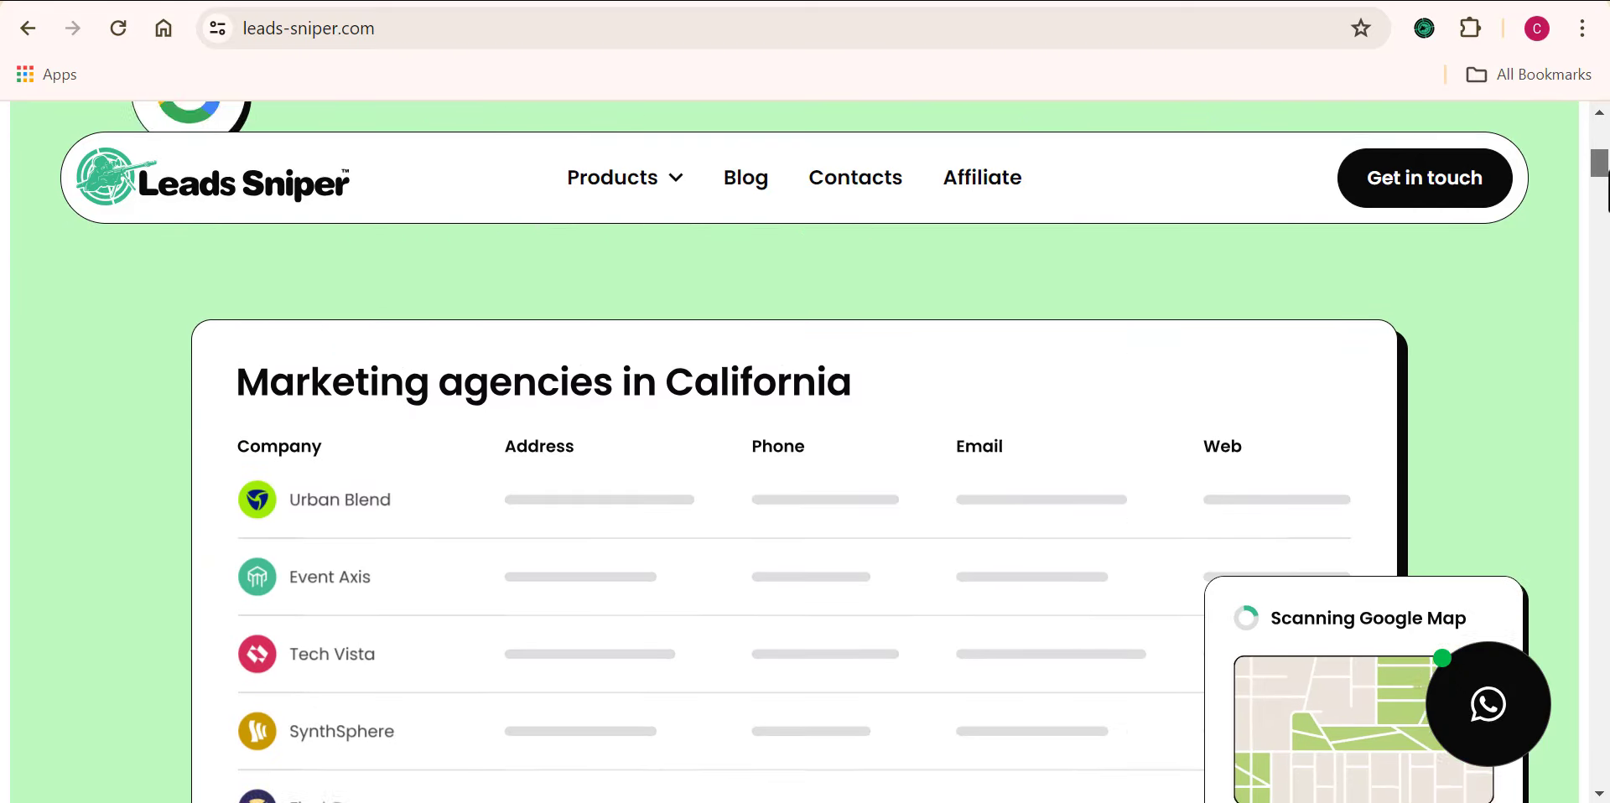
pyautogui.scroll(-10, 1606, 206)
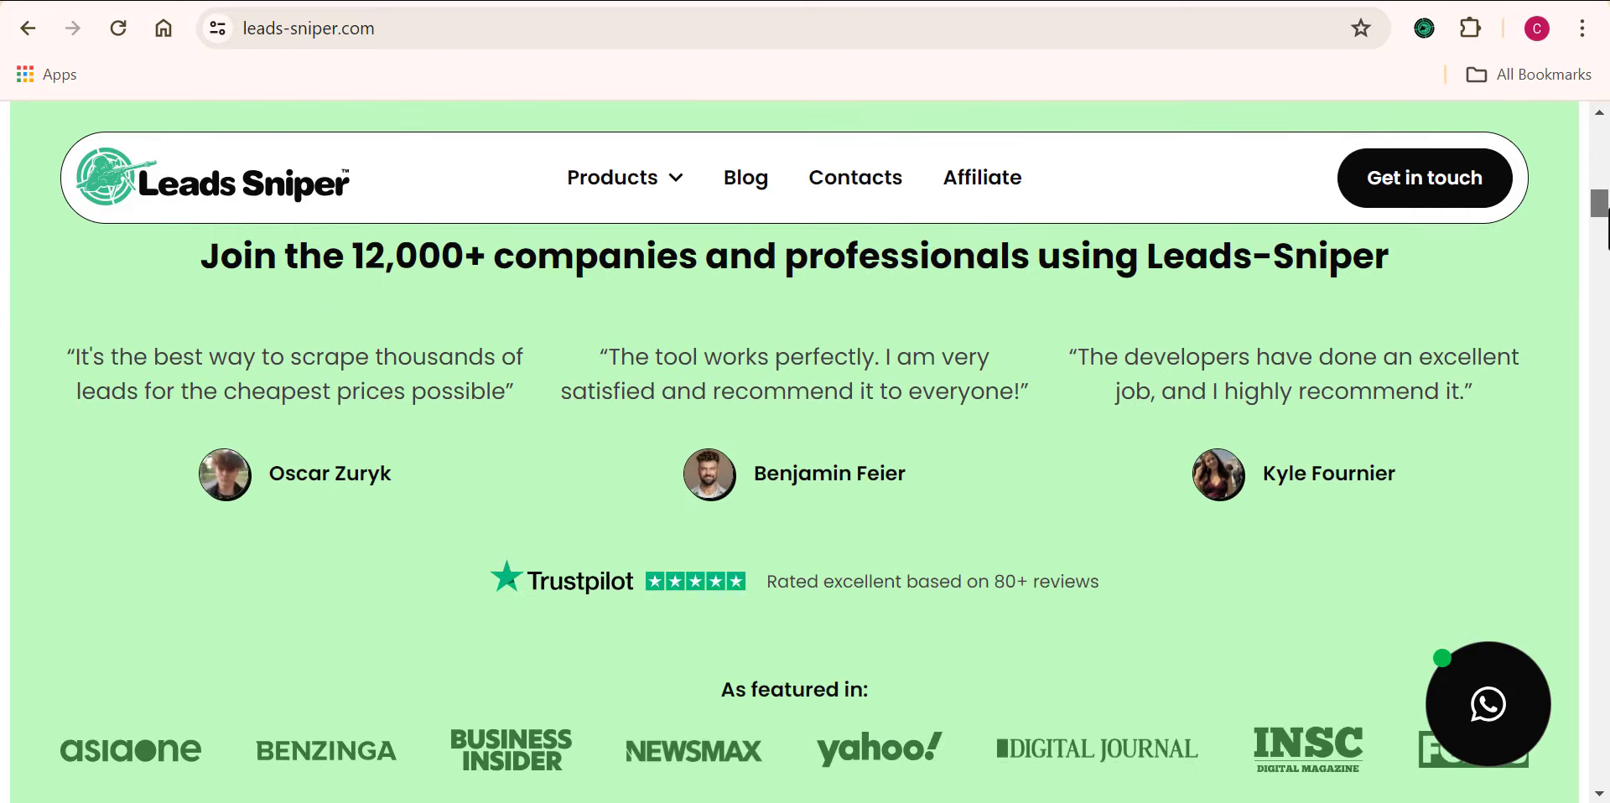
pyautogui.scroll(-3, 1606, 235)
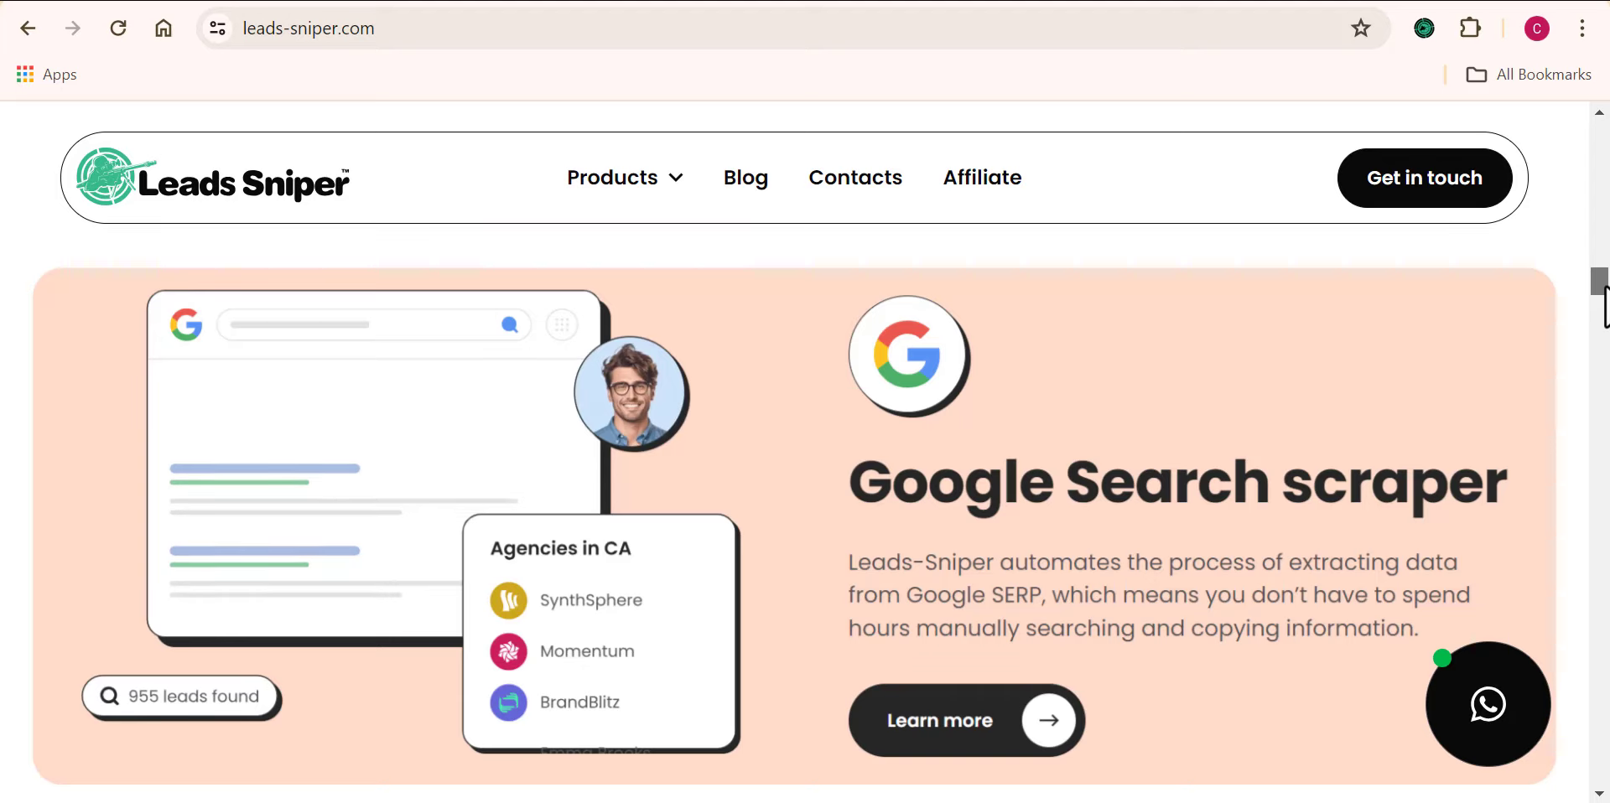
pyautogui.scroll(-3, 795, 537)
pyautogui.scroll(-2, 795, 536)
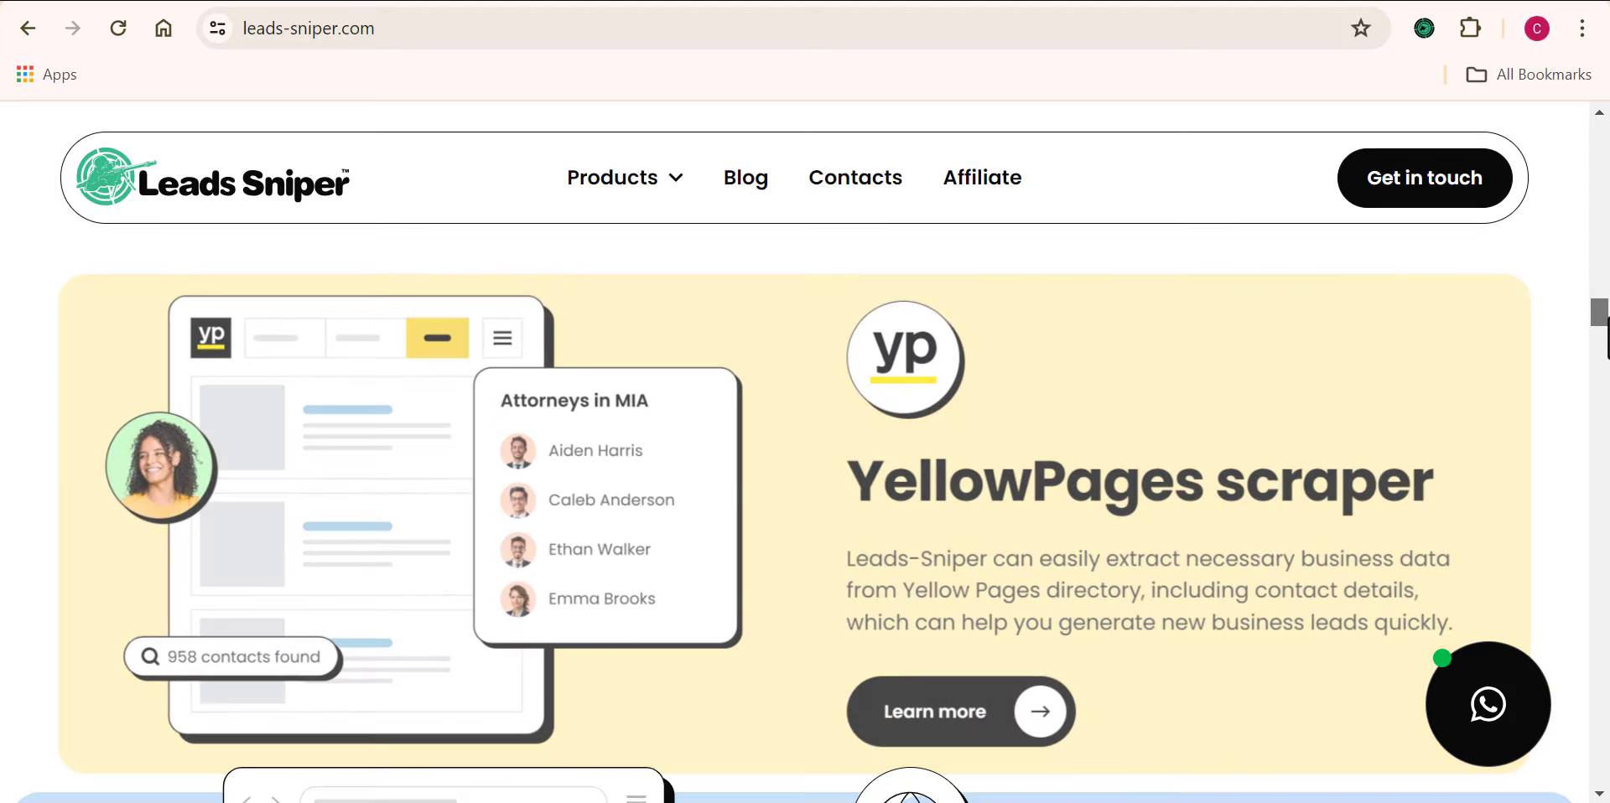
pyautogui.scroll(-3, 795, 537)
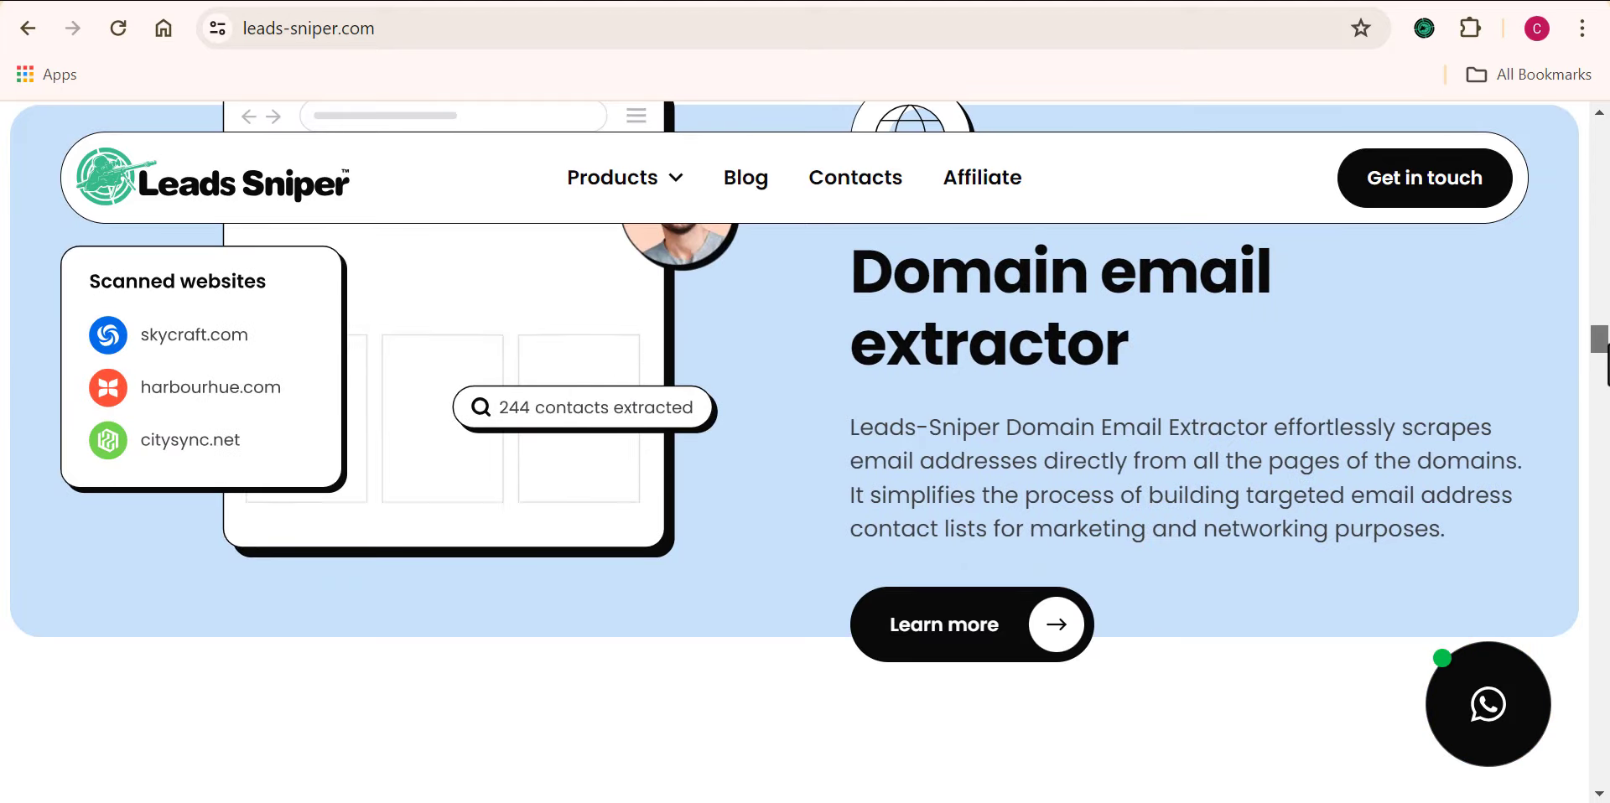
pyautogui.scroll(-3, 795, 536)
pyautogui.scroll(-5, 795, 537)
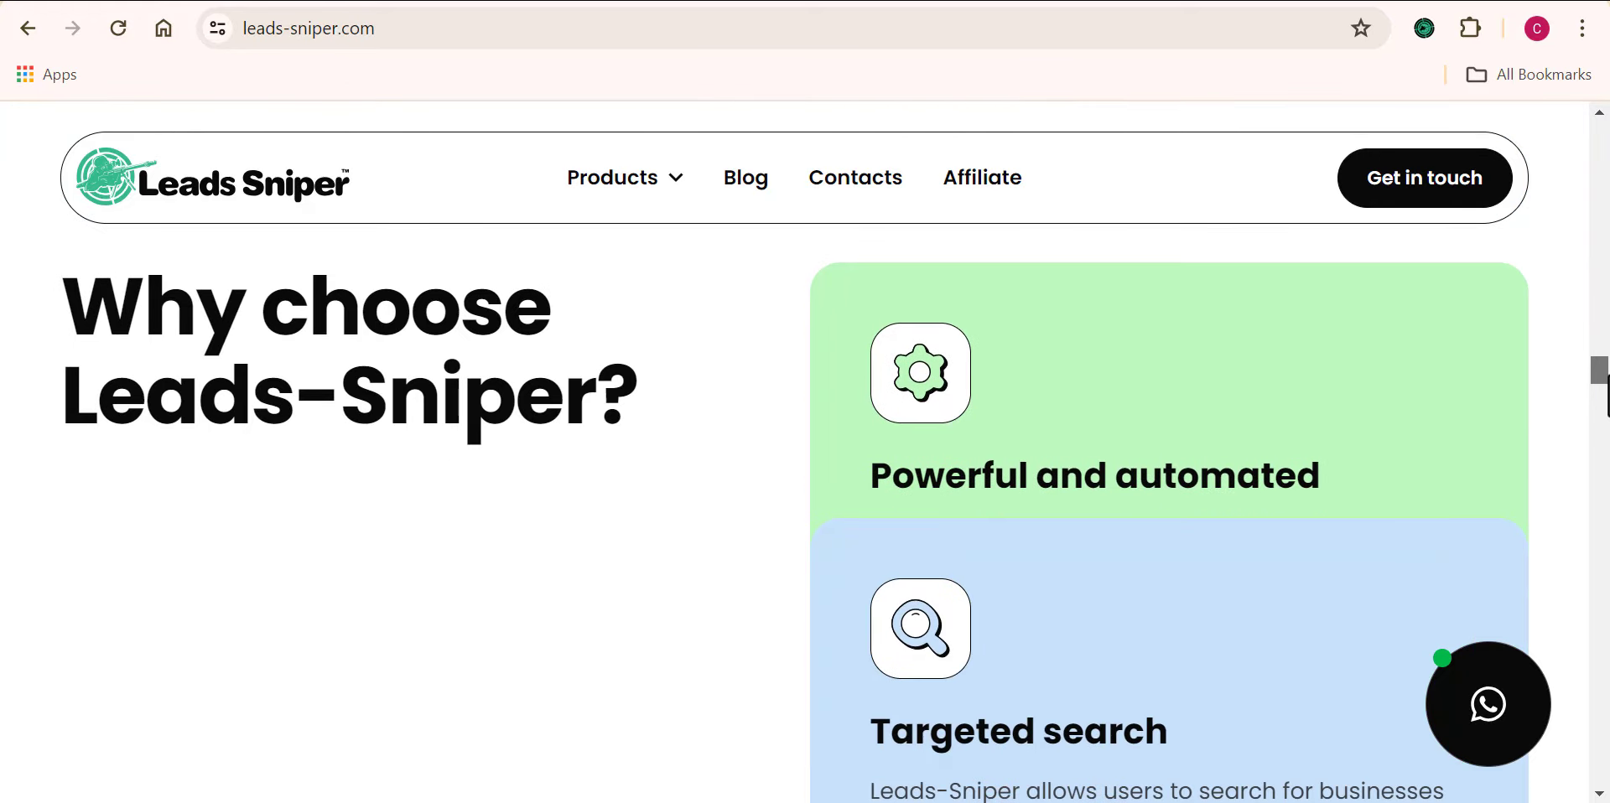
pyautogui.scroll(-5, 795, 537)
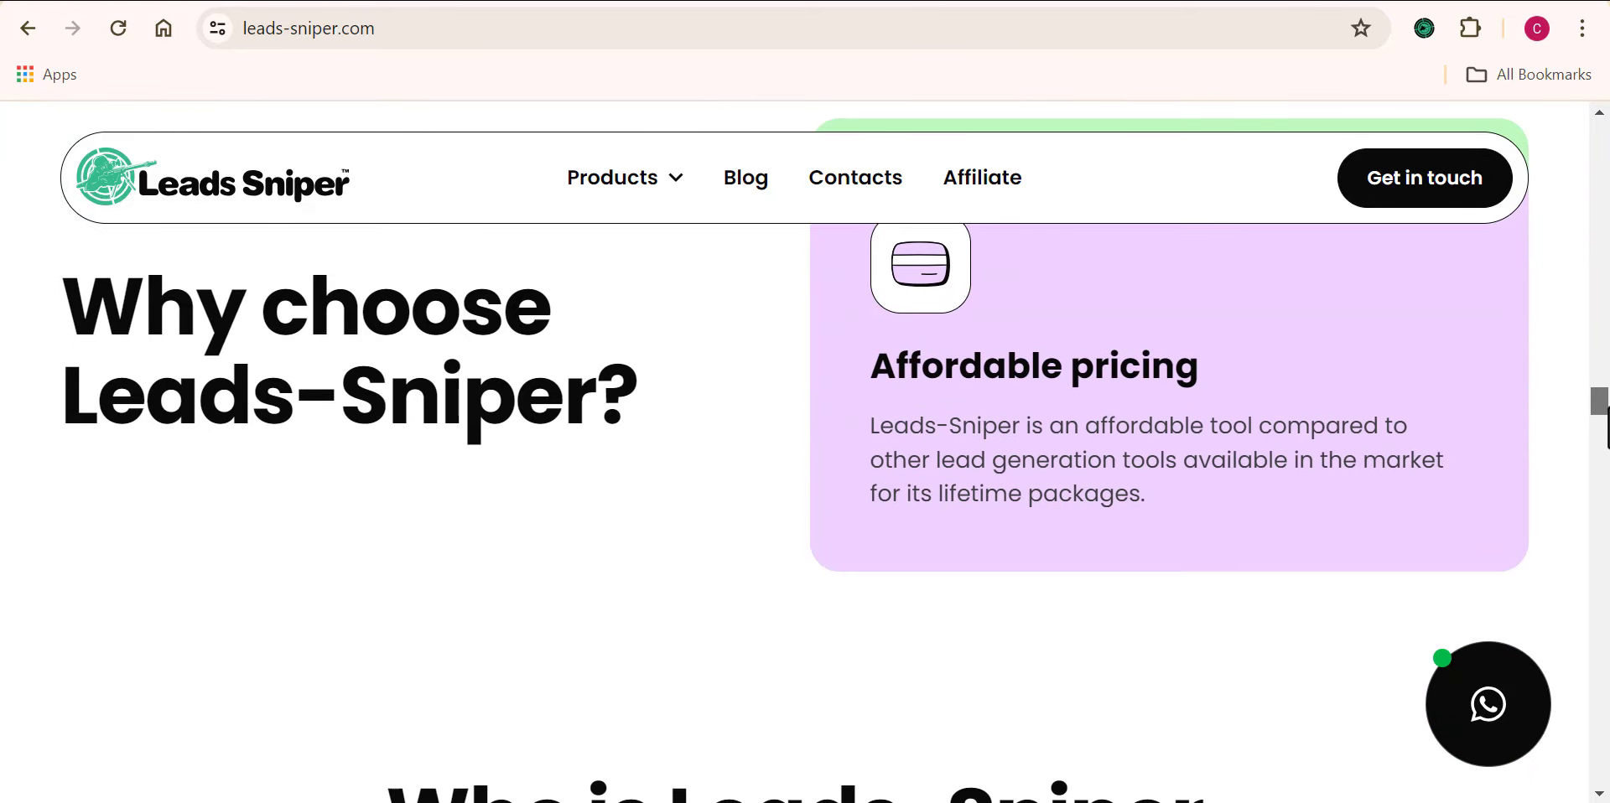
pyautogui.moveTo(1606, 419); pyautogui.dragTo(1607, 610)
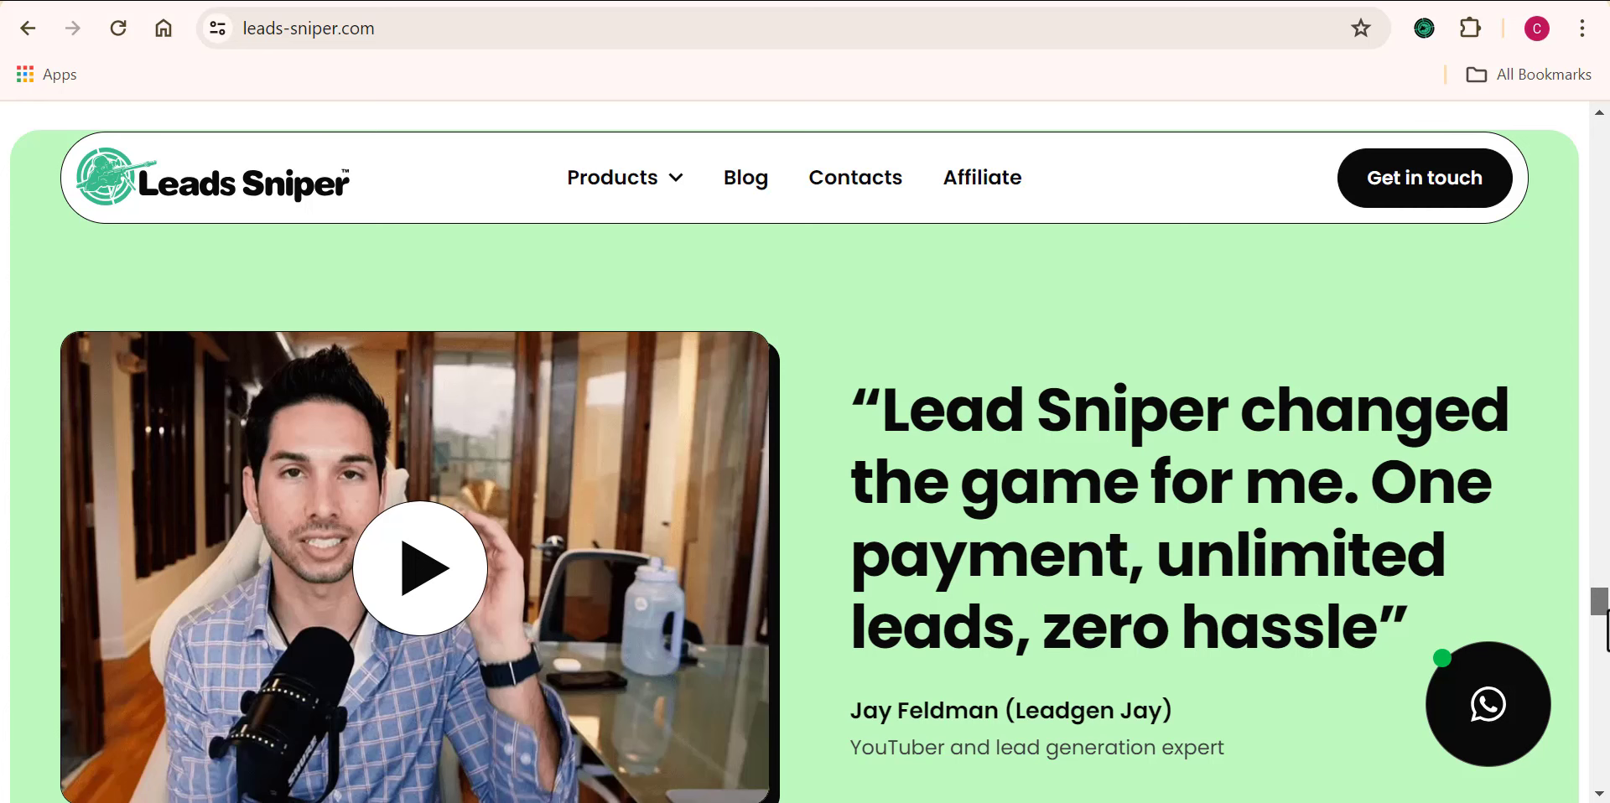
pyautogui.moveTo(1606, 612); pyautogui.dragTo(1607, 613)
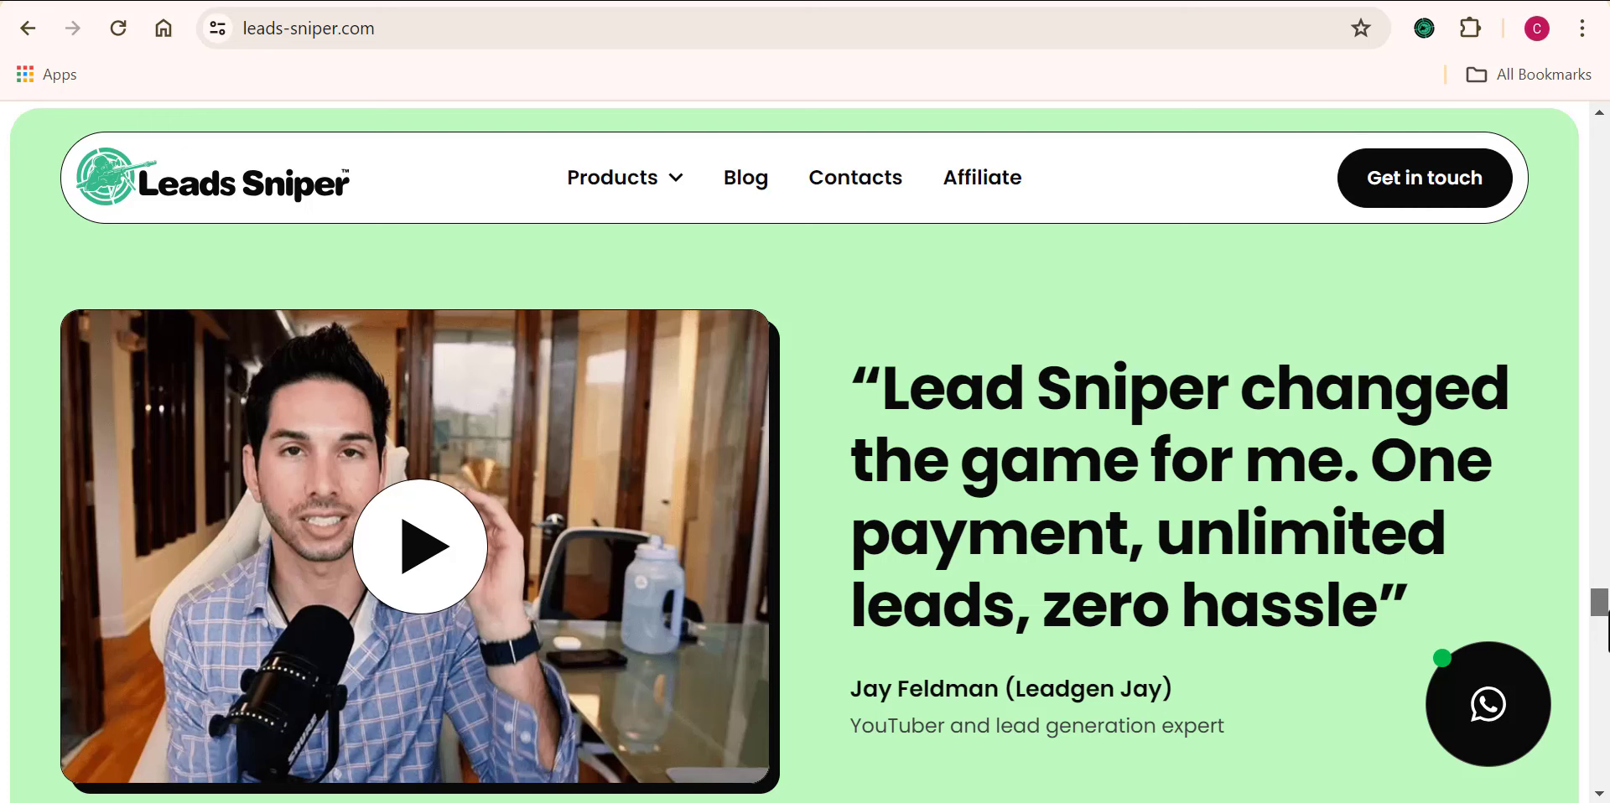
pyautogui.moveTo(1607, 613); pyautogui.dragTo(1606, 612)
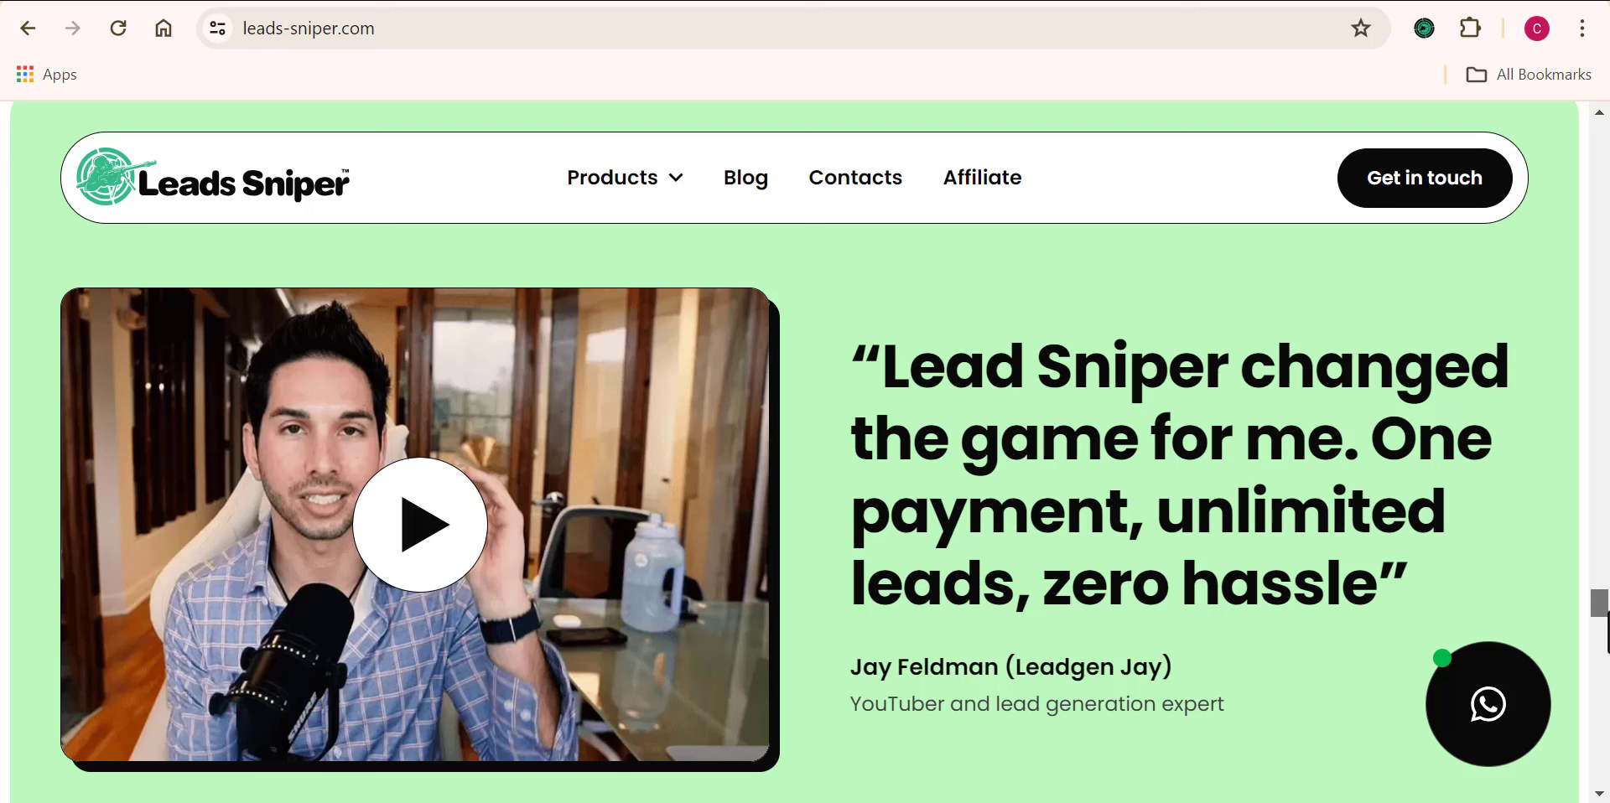